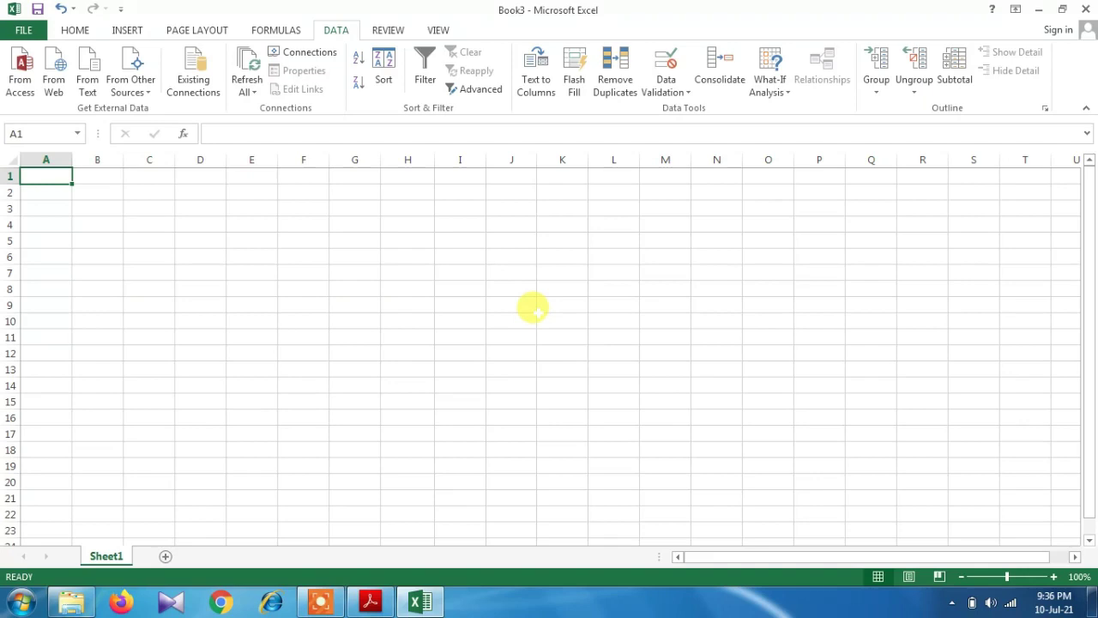
# Minimize Excel, open Components.txt from the desktop in Notepad, review its contents, then close it.
pyautogui.click(1094, 601)
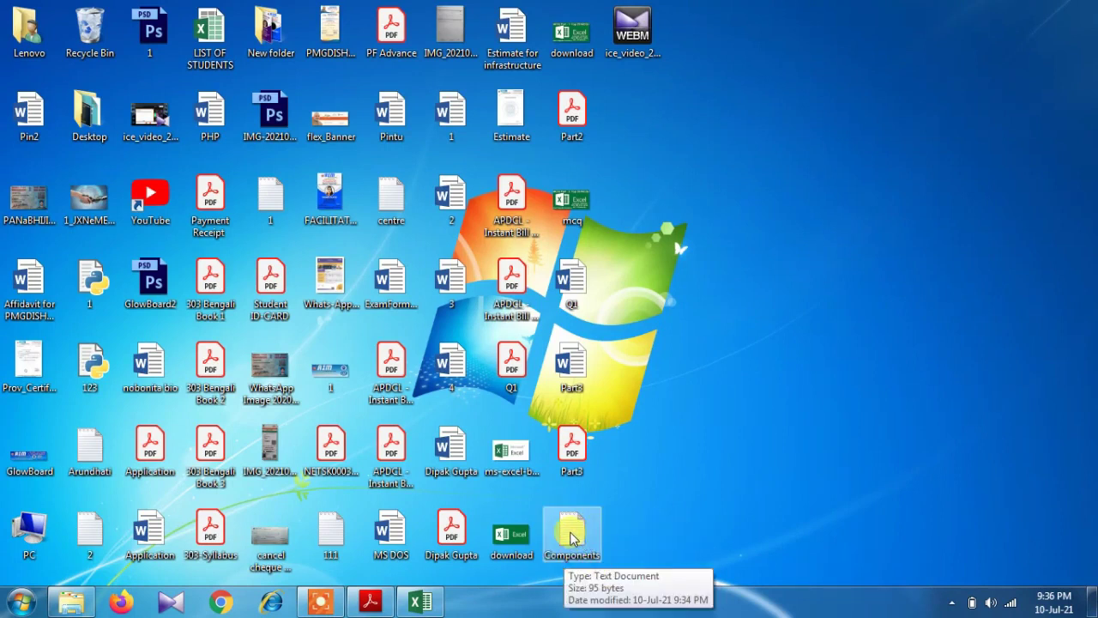
pyautogui.click(573, 537)
pyautogui.doubleClick(573, 537)
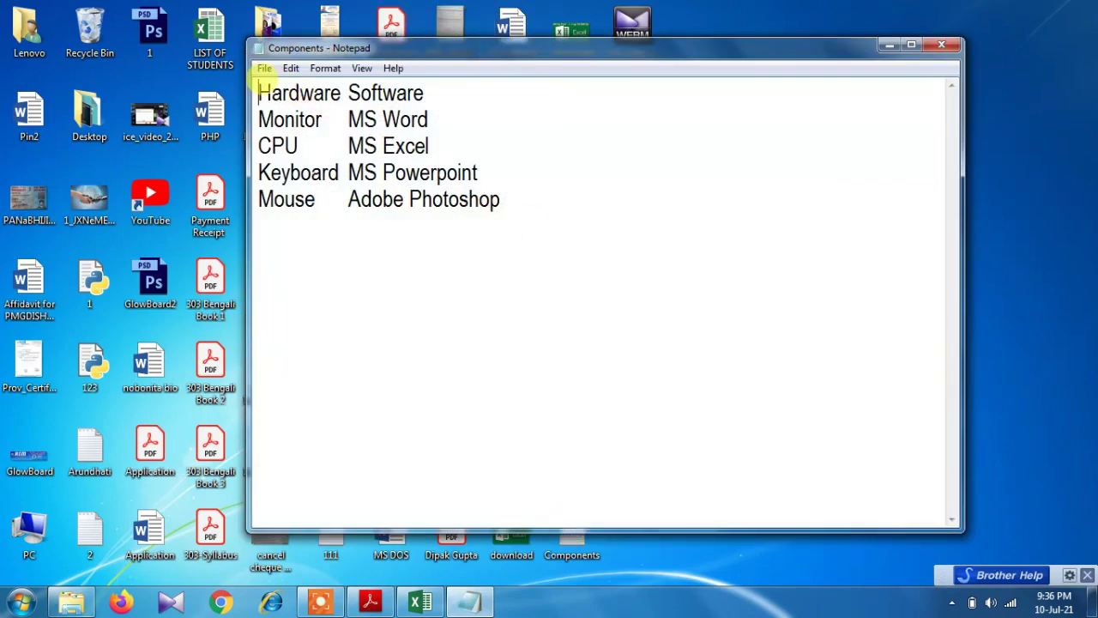
pyautogui.hotkey('ctrl', 'a')
pyautogui.click(564, 262)
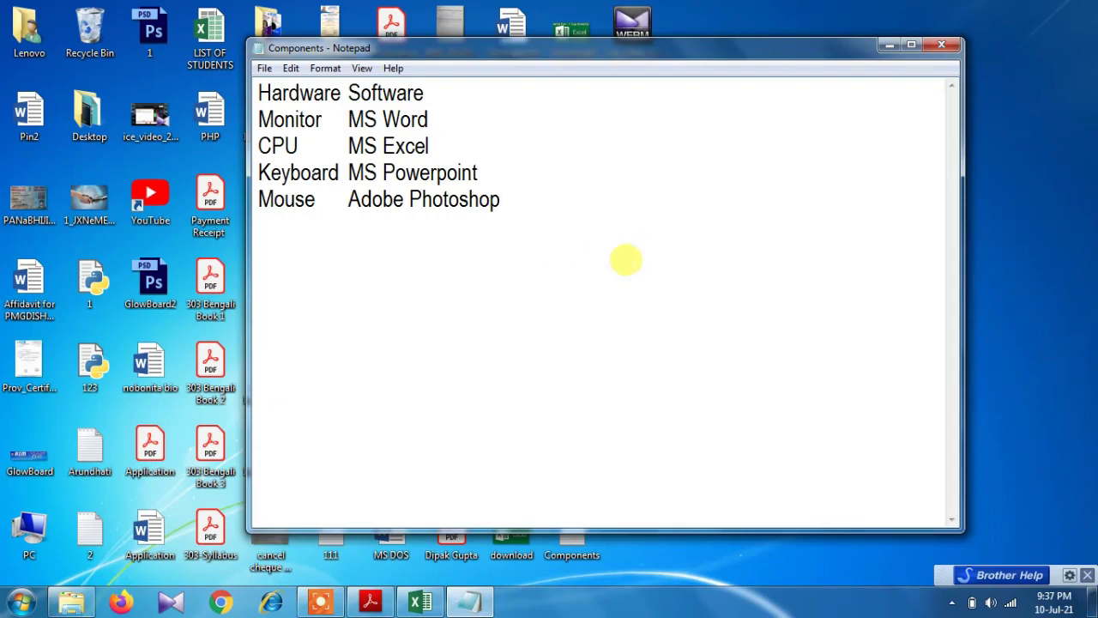
pyautogui.click(943, 42)
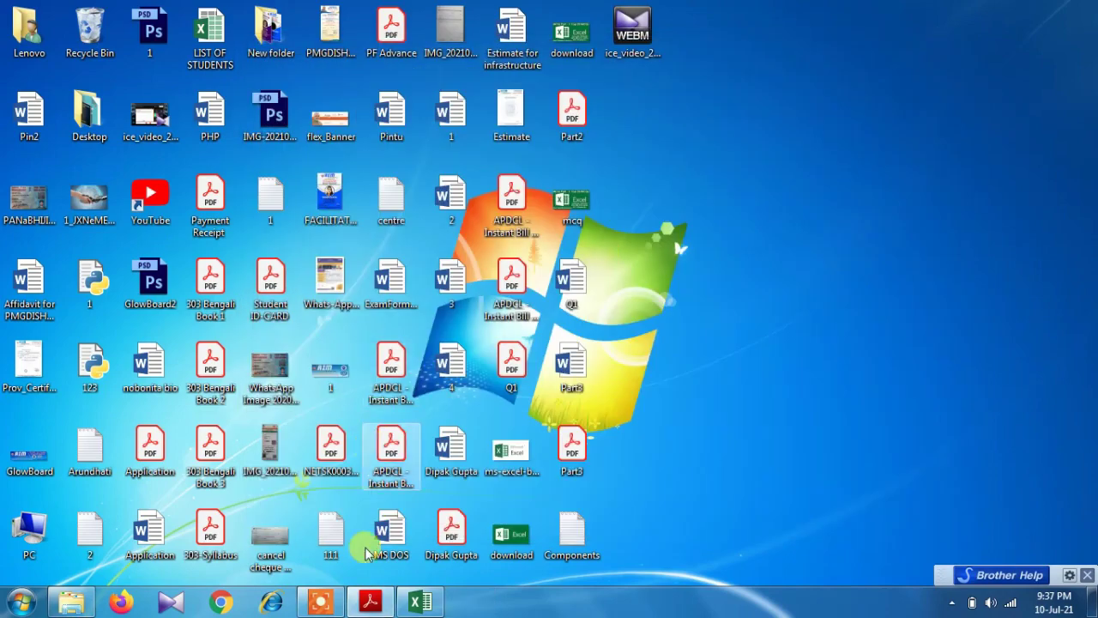
pyautogui.click(419, 602)
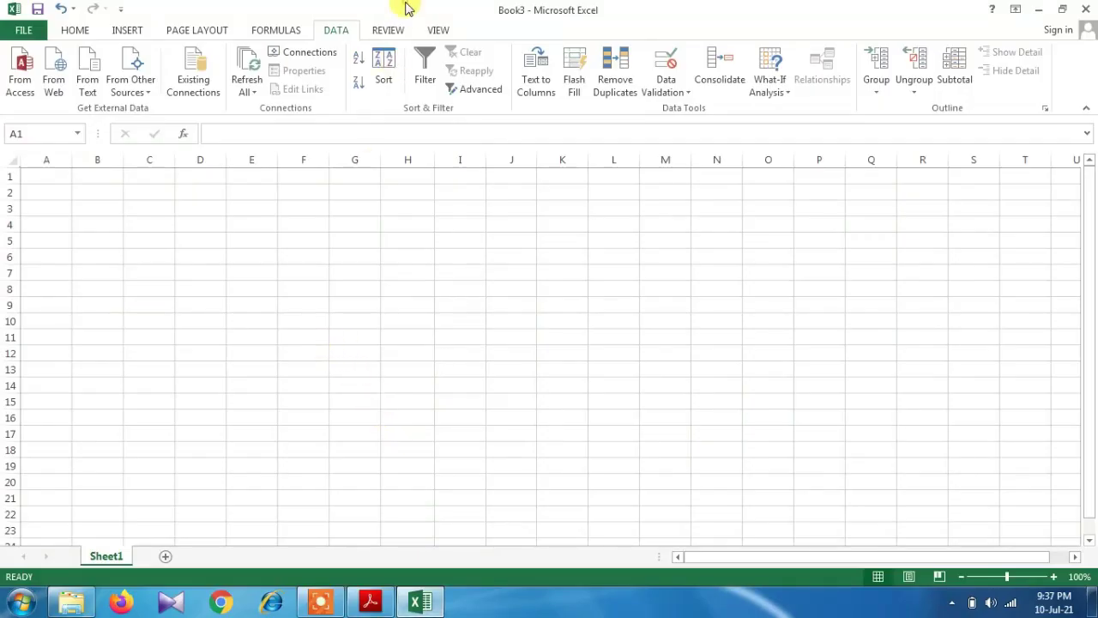
# Select A1 and browse the HOME, INSERT, PAGE LAYOUT and FORMULAS ribbons before returning to DATA.
pyautogui.click(45, 174)
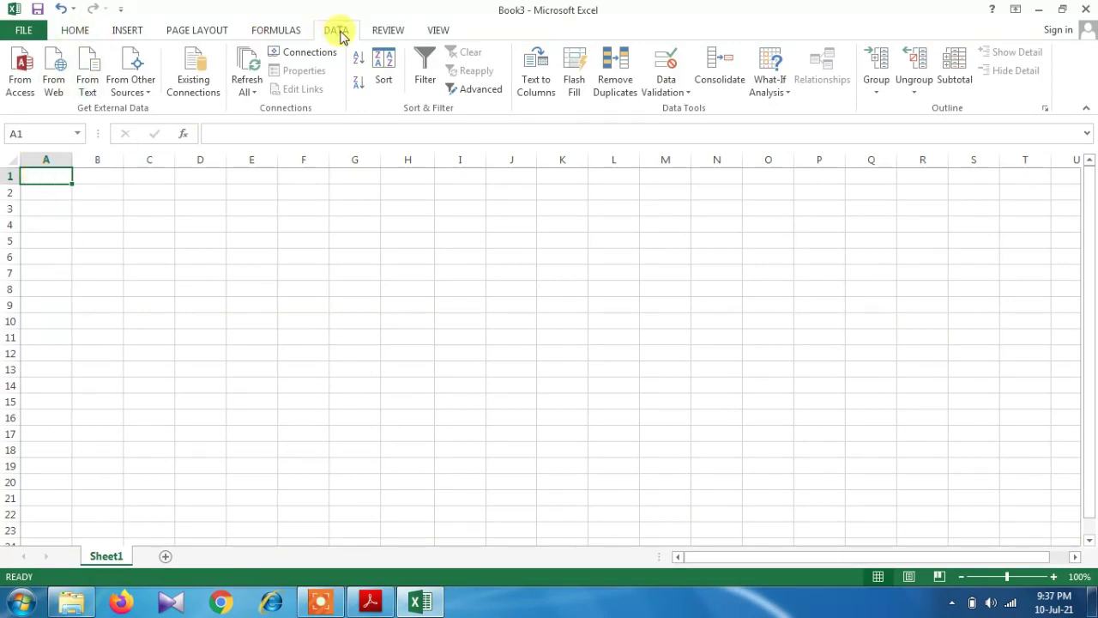
pyautogui.click(75, 30)
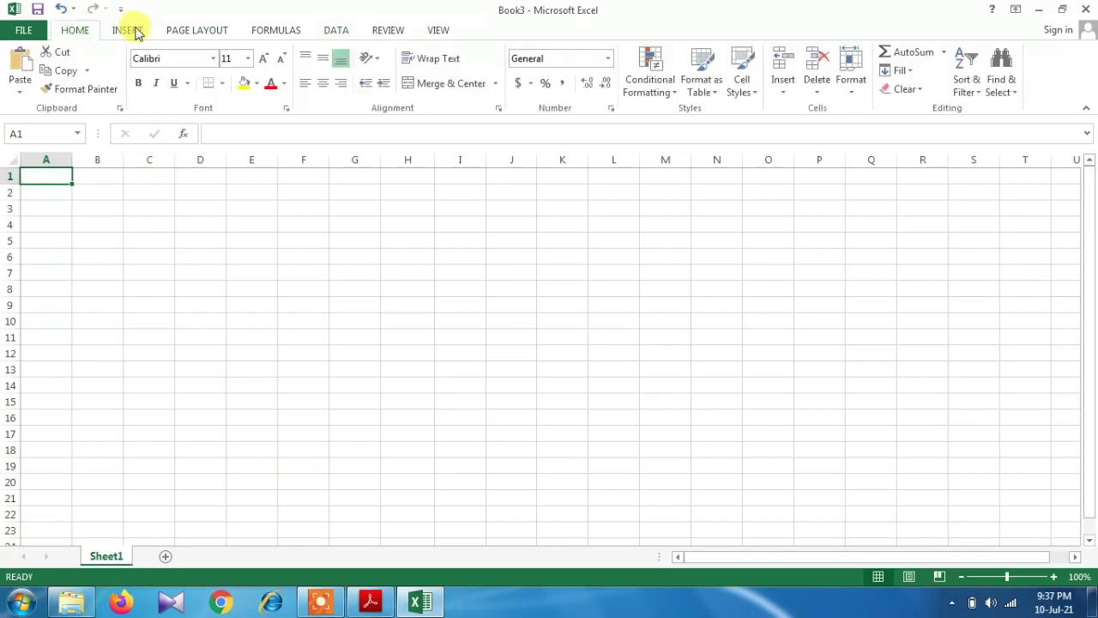
pyautogui.click(127, 30)
pyautogui.click(187, 33)
pyautogui.click(265, 33)
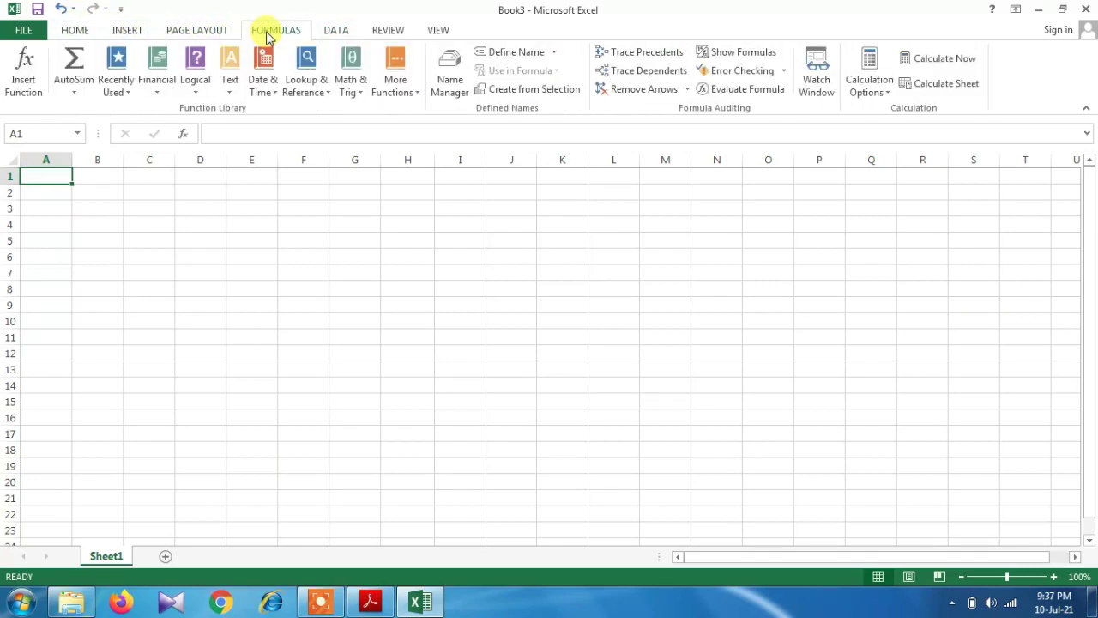
pyautogui.click(335, 32)
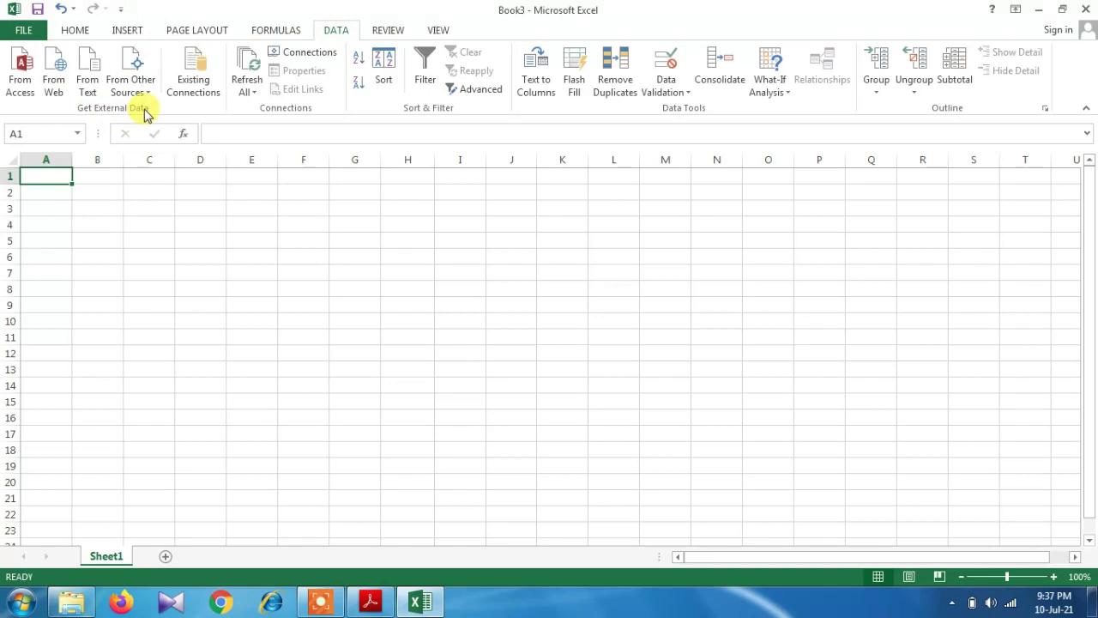
pyautogui.click(86, 68)
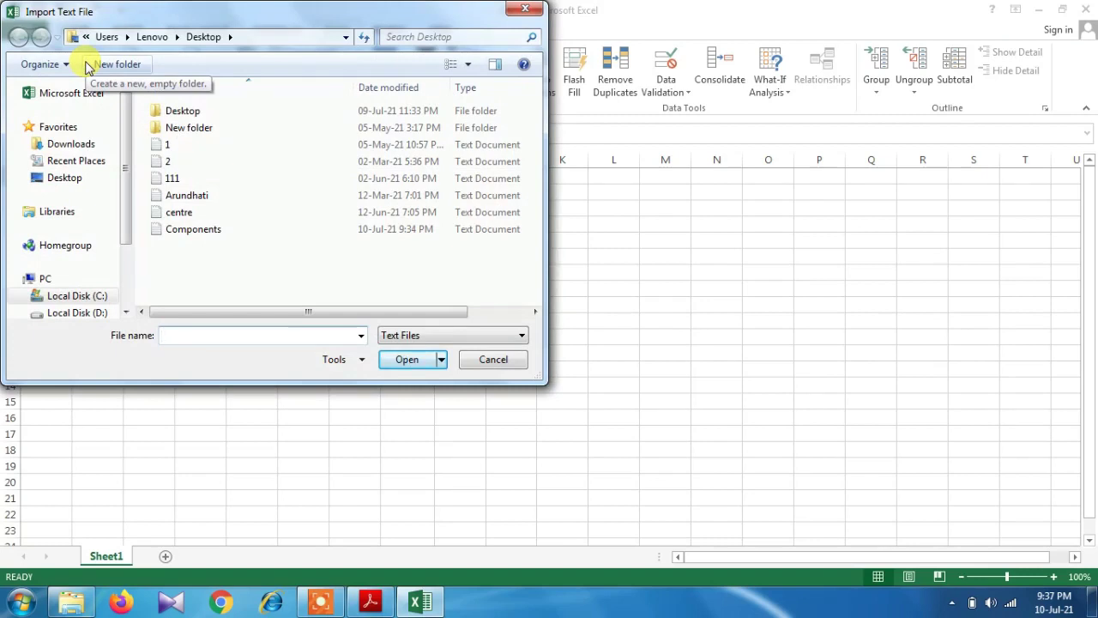
# Import Components.txt from the Desktop through the Text Import Wizard, with default settings, into cell A1.
pyautogui.click(66, 180)
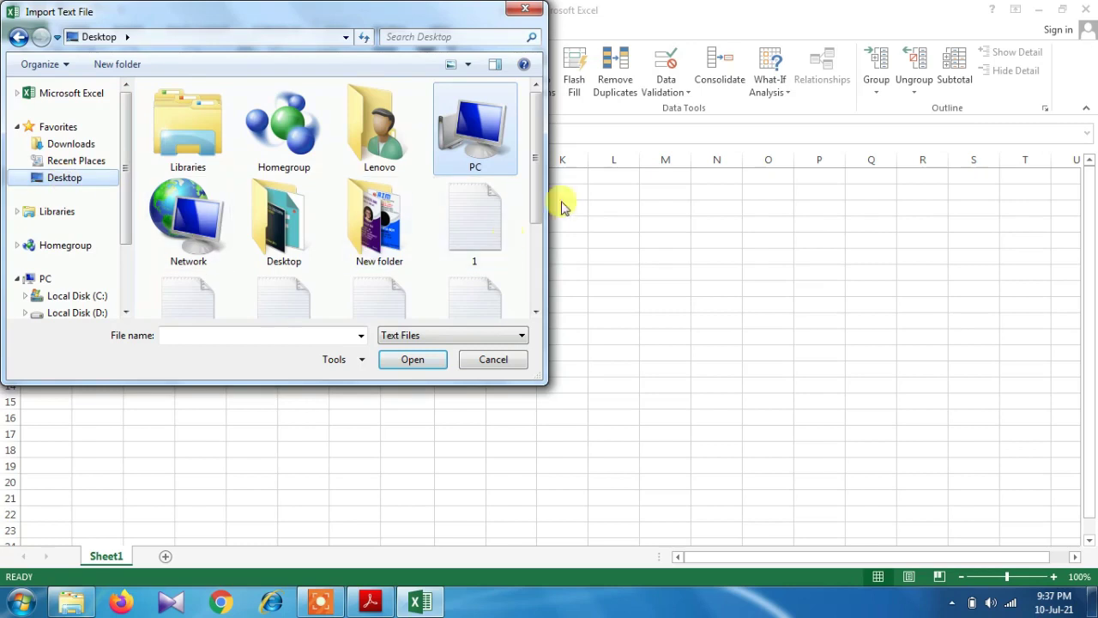
pyautogui.moveTo(540, 127); pyautogui.dragTo(534, 225)
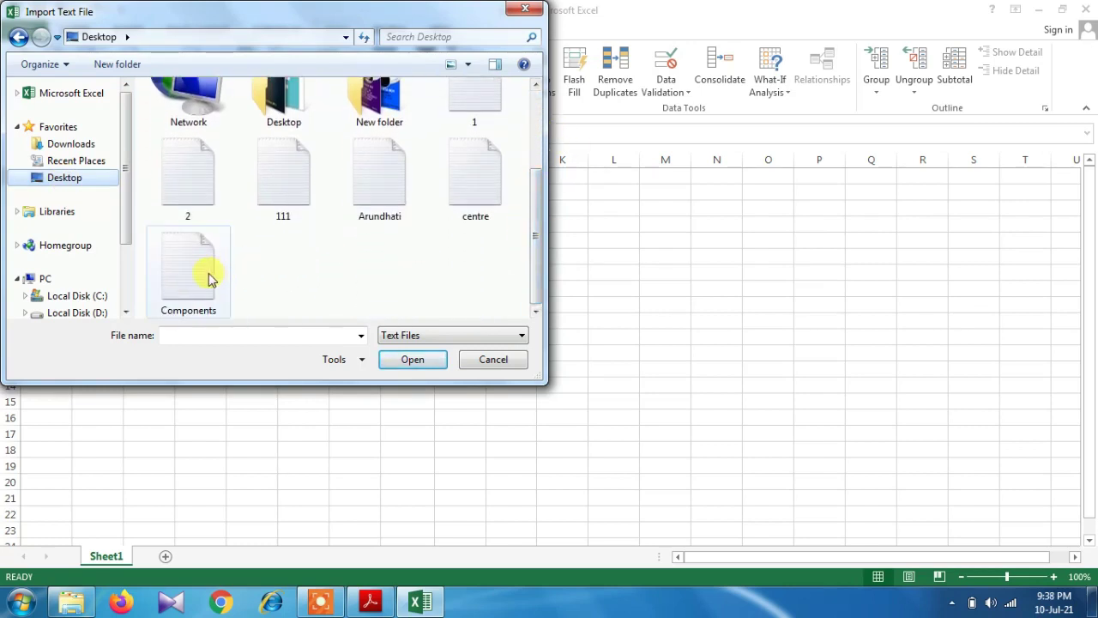
pyautogui.click(208, 276)
pyautogui.click(408, 364)
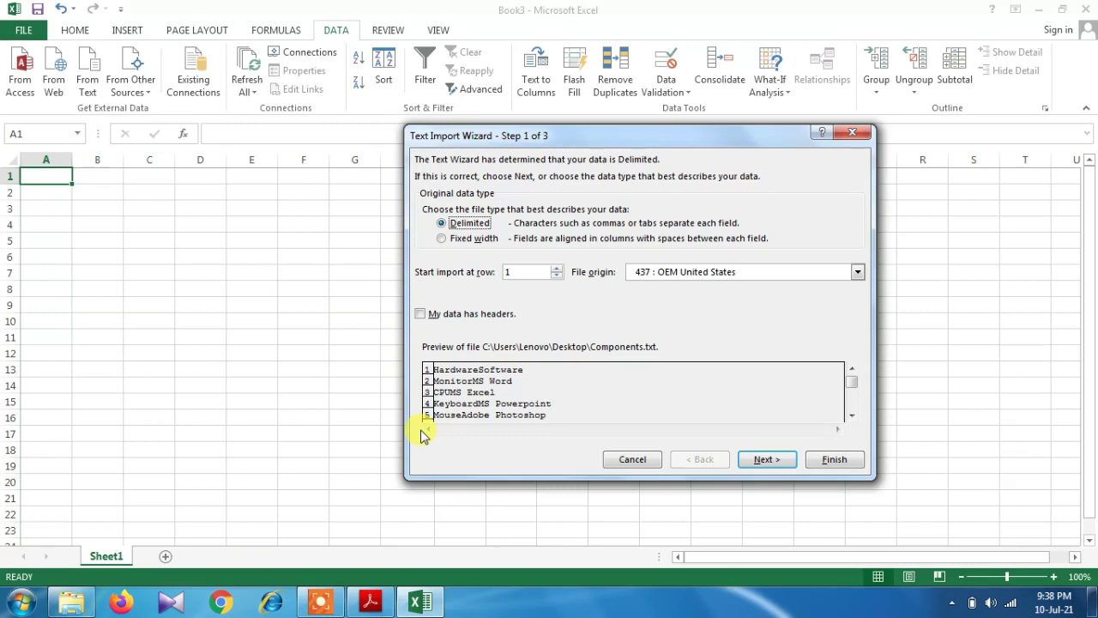
pyautogui.click(766, 460)
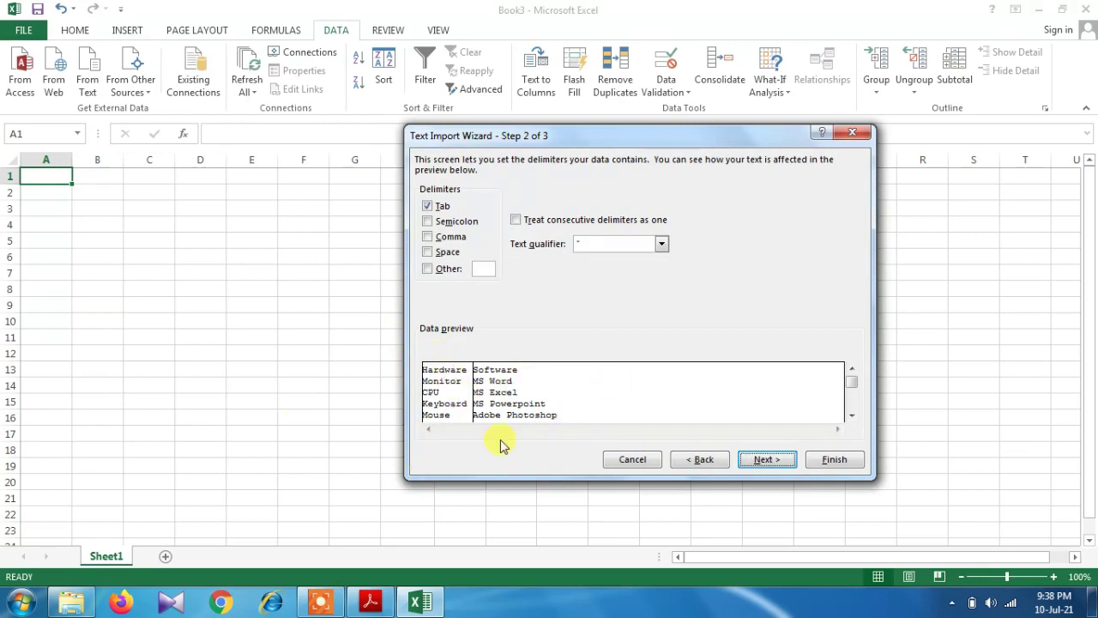
pyautogui.click(769, 462)
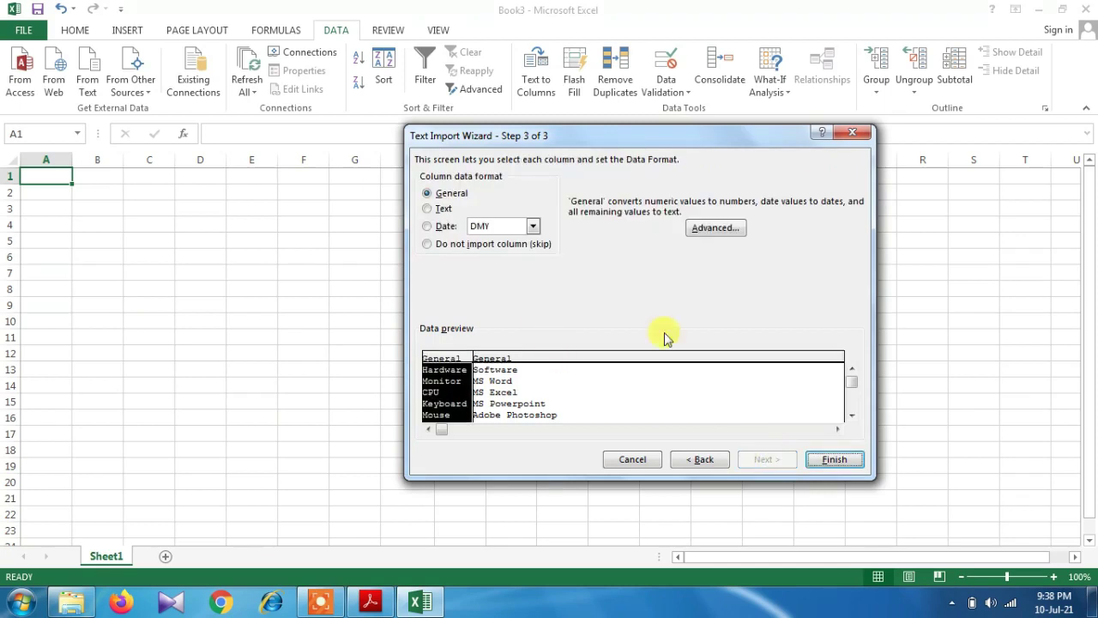
pyautogui.click(828, 461)
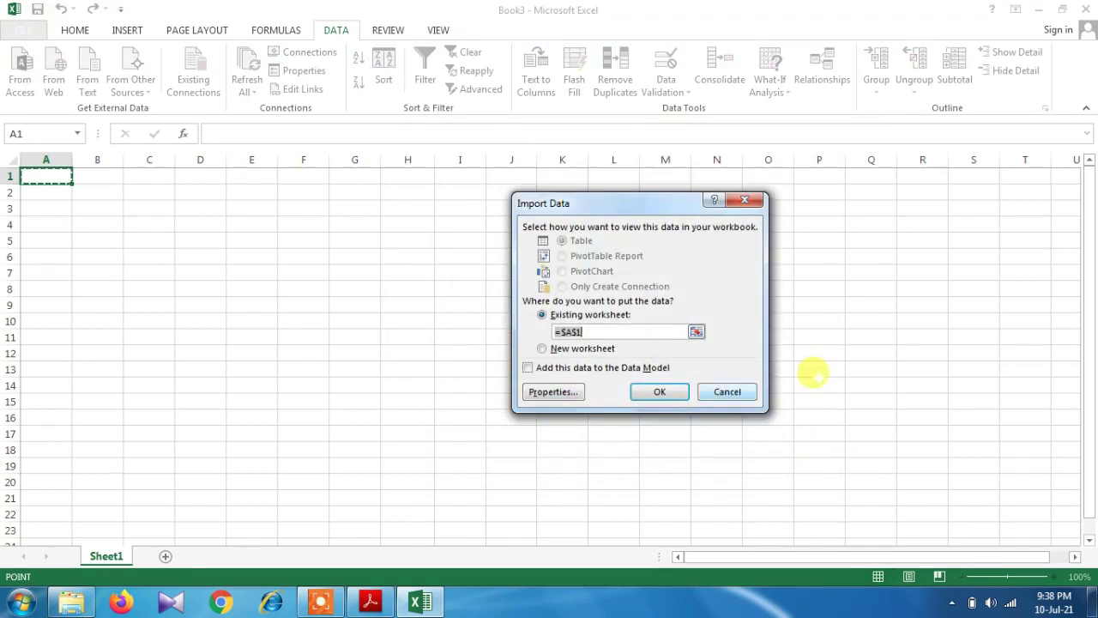
pyautogui.click(661, 394)
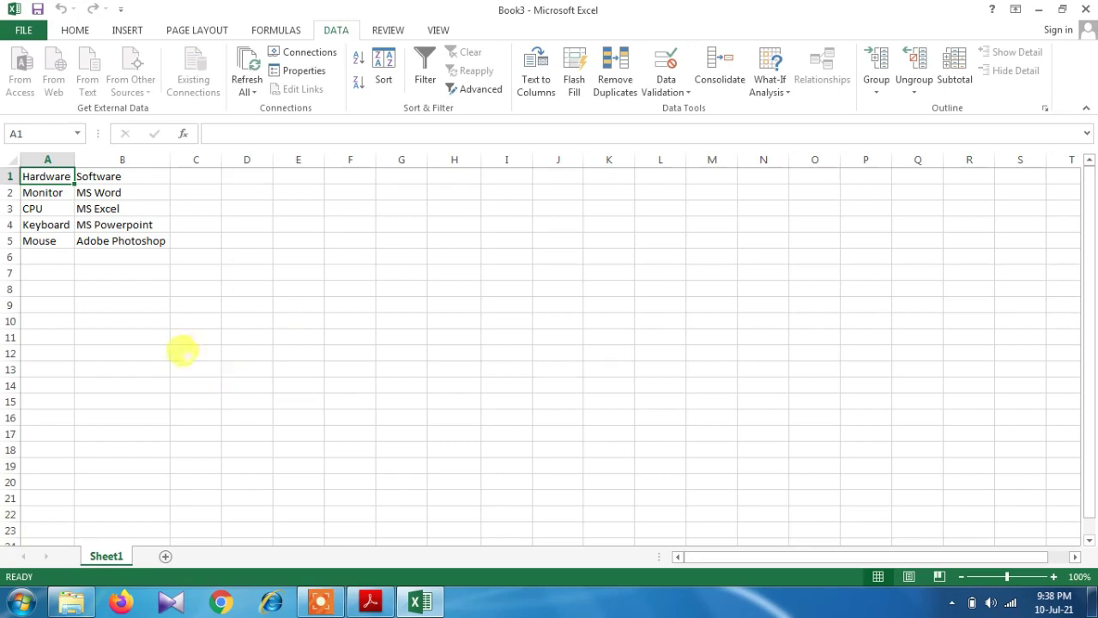
# Confirm the Components import at A1, then select the Hardware and Software headers and the range A1:C9.
pyautogui.click(235, 350)
pyautogui.moveTo(44, 177)
pyautogui.mouseDown()
pyautogui.moveTo(98, 179)
pyautogui.moveTo(152, 242)
pyautogui.mouseUp()
pyautogui.click(196, 367)
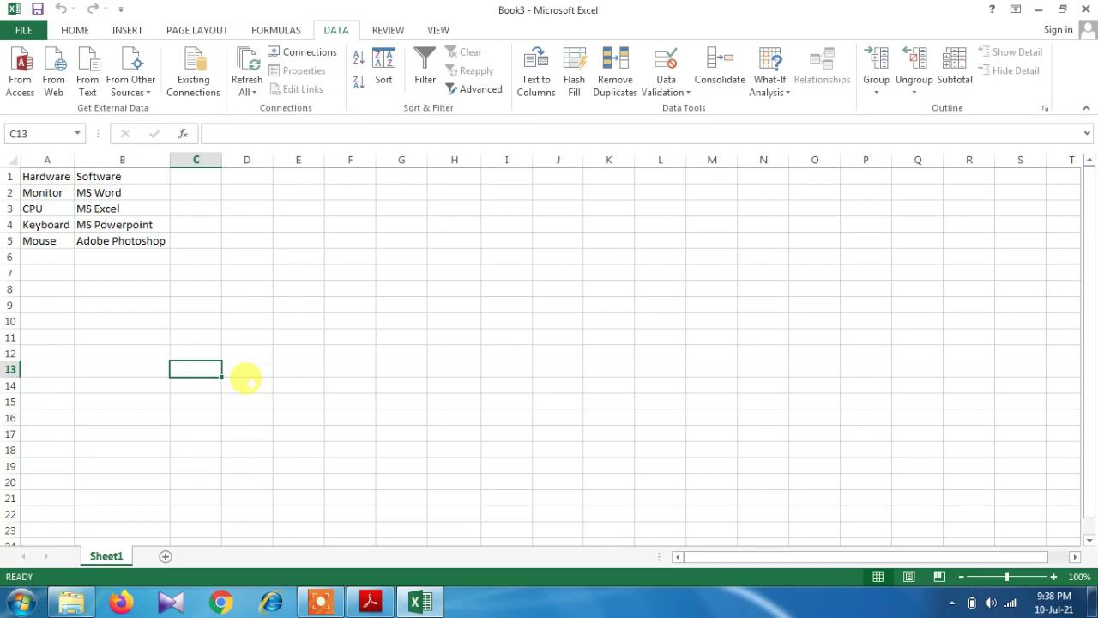
pyautogui.moveTo(183, 305); pyautogui.dragTo(4, 150)
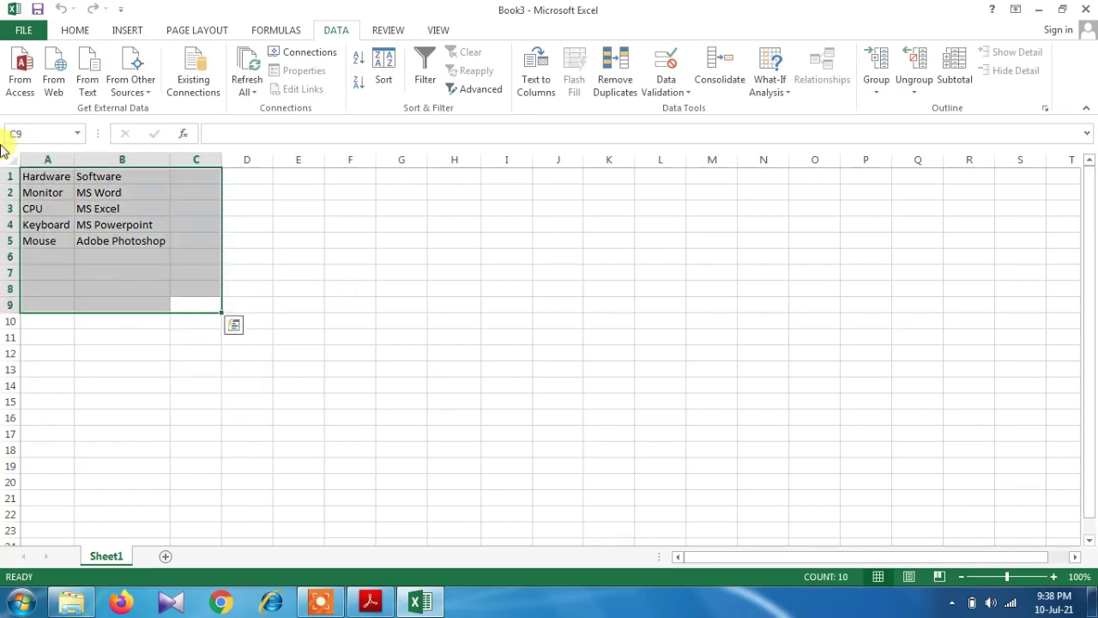
# Delete the imported Components data and its query, leaving A1 selected on an empty sheet.
pyautogui.press('Delete')
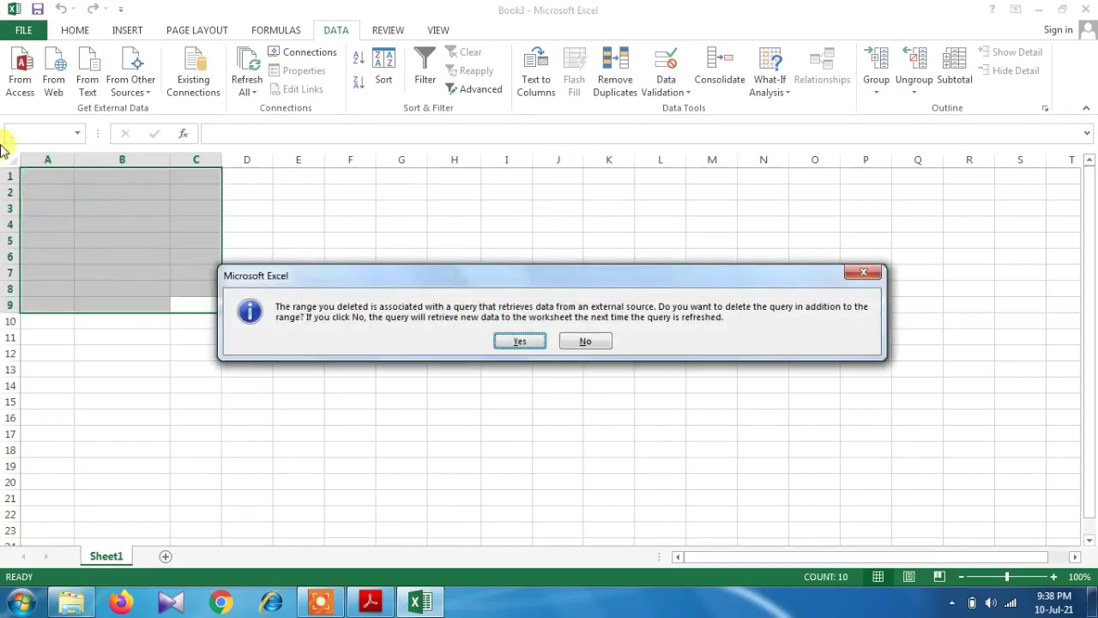
pyautogui.click(519, 341)
pyautogui.click(120, 224)
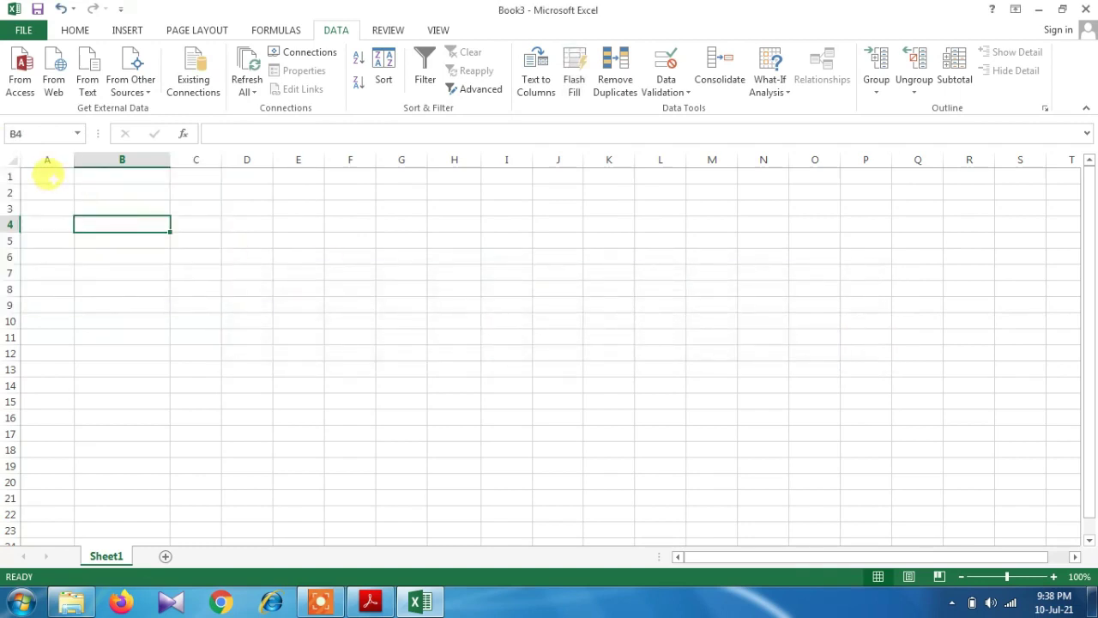
pyautogui.click(47, 176)
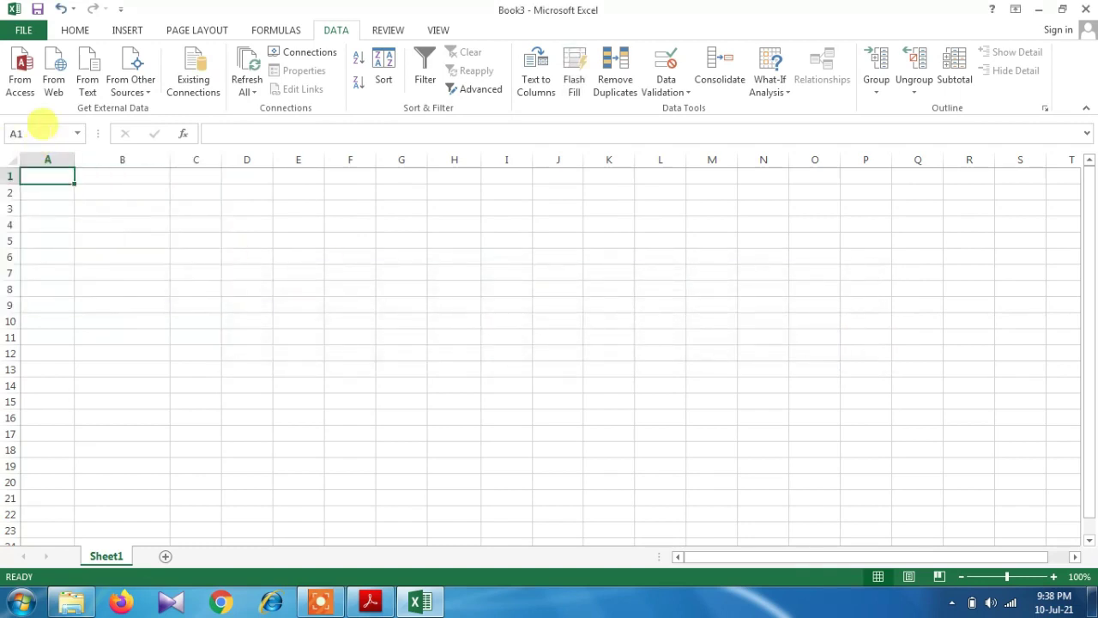
pyautogui.click(57, 83)
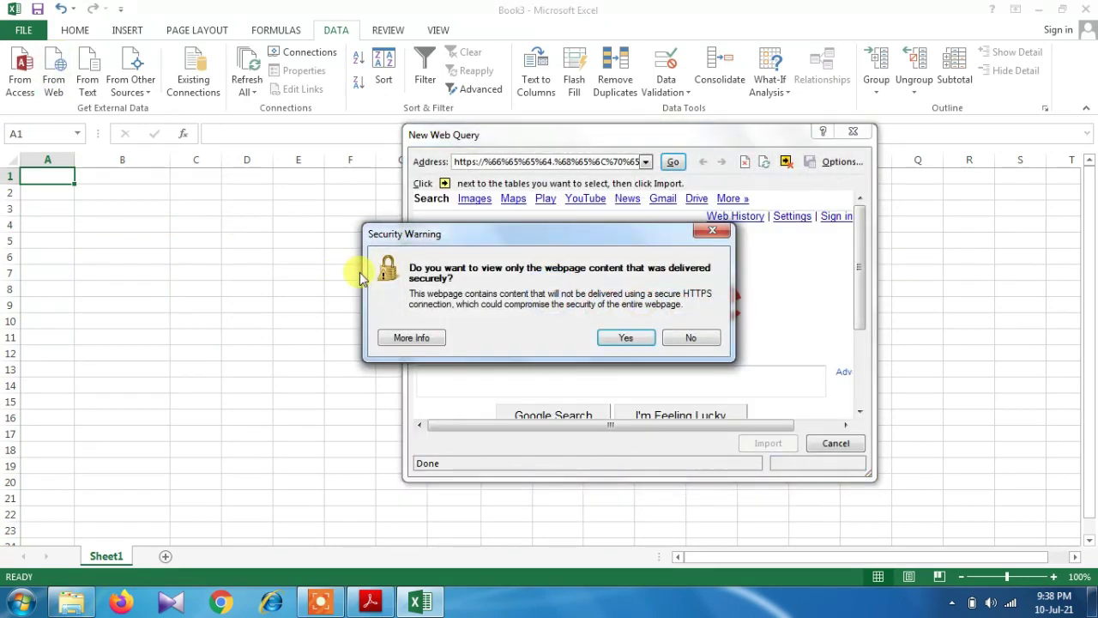
# Dismiss the security warning, load the google.com/webhp page, and import it at cell A1.
pyautogui.click(643, 341)
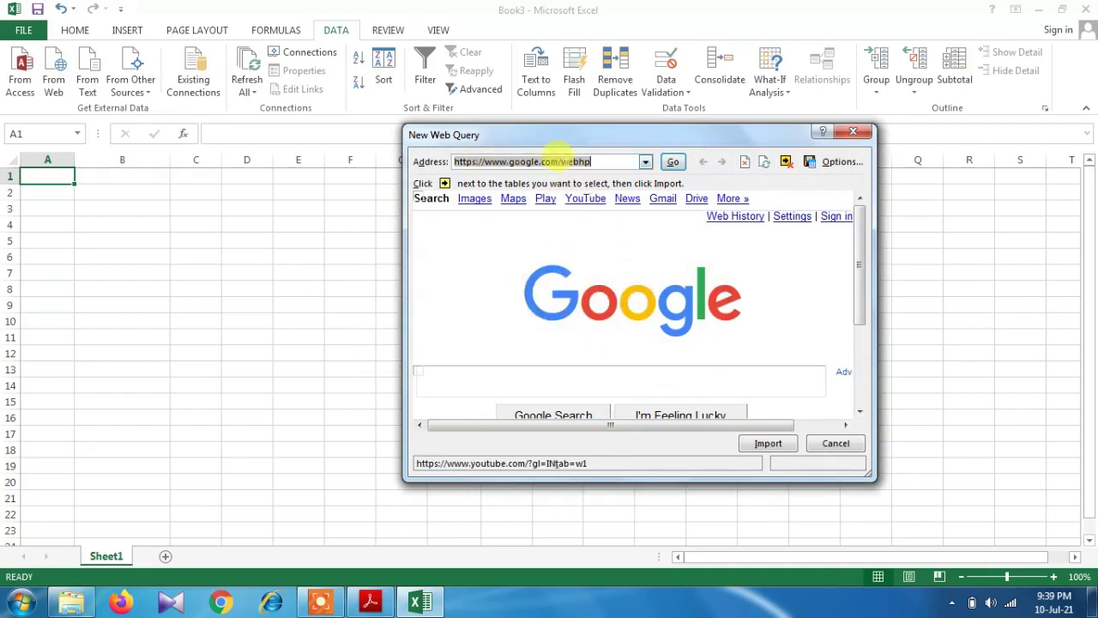
pyautogui.click(493, 163)
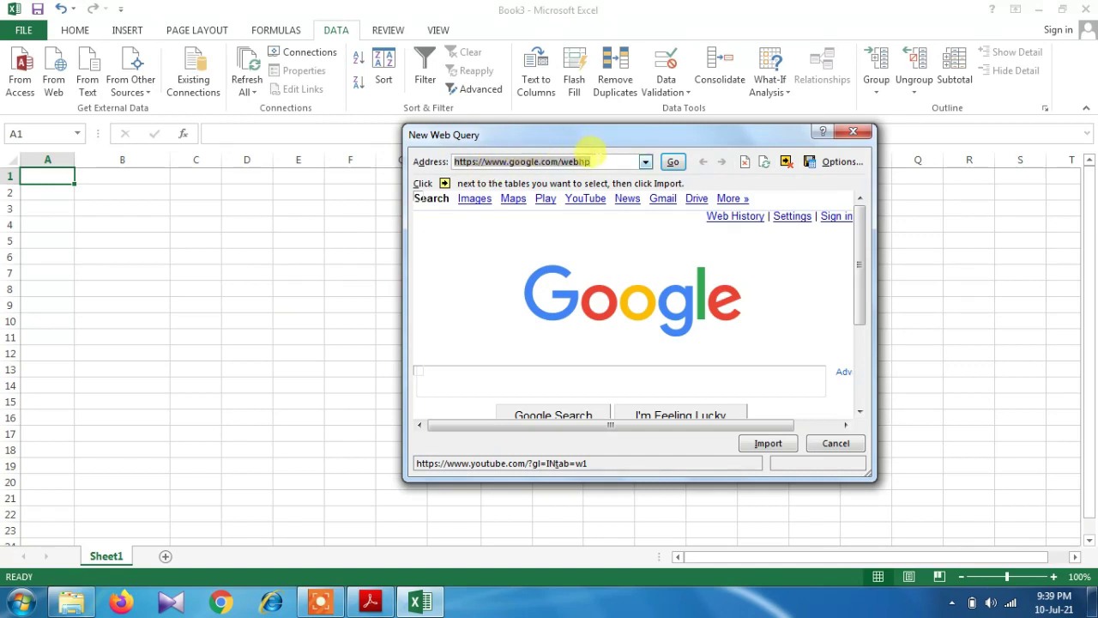
pyautogui.click(768, 444)
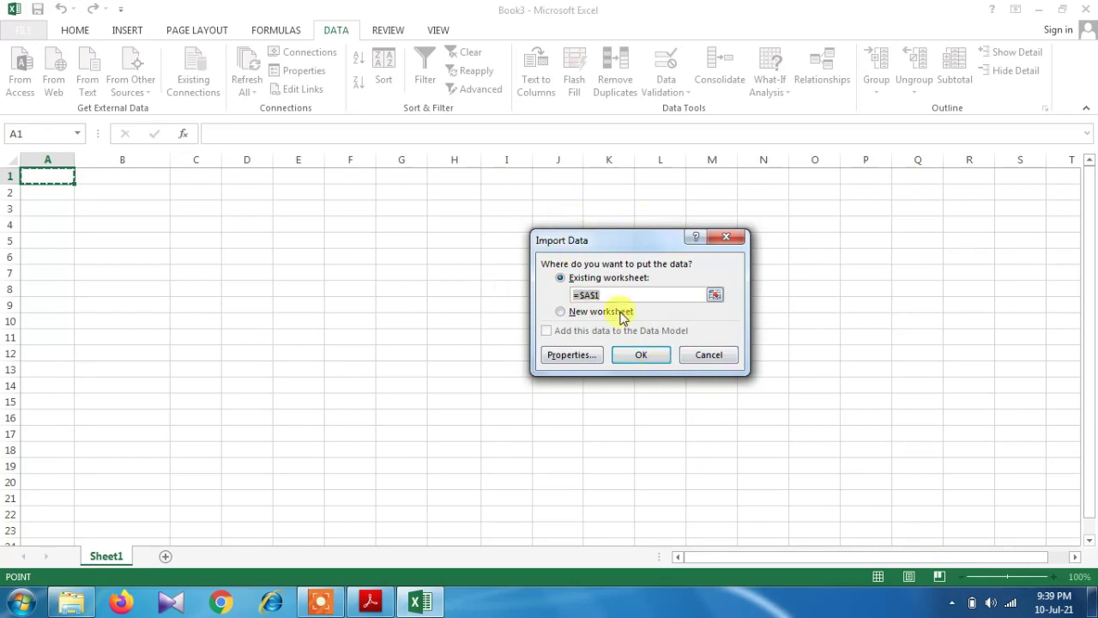
pyautogui.click(645, 360)
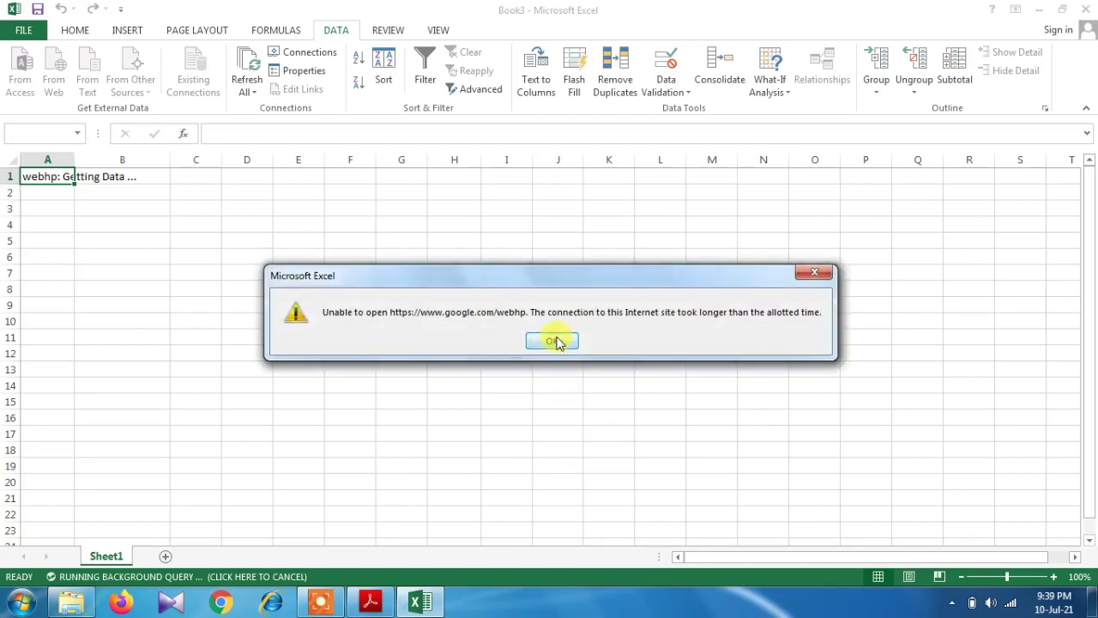
# Dismiss the timeout error, clear the leftover webhp entry from A1, and delete its query.
pyautogui.click(551, 340)
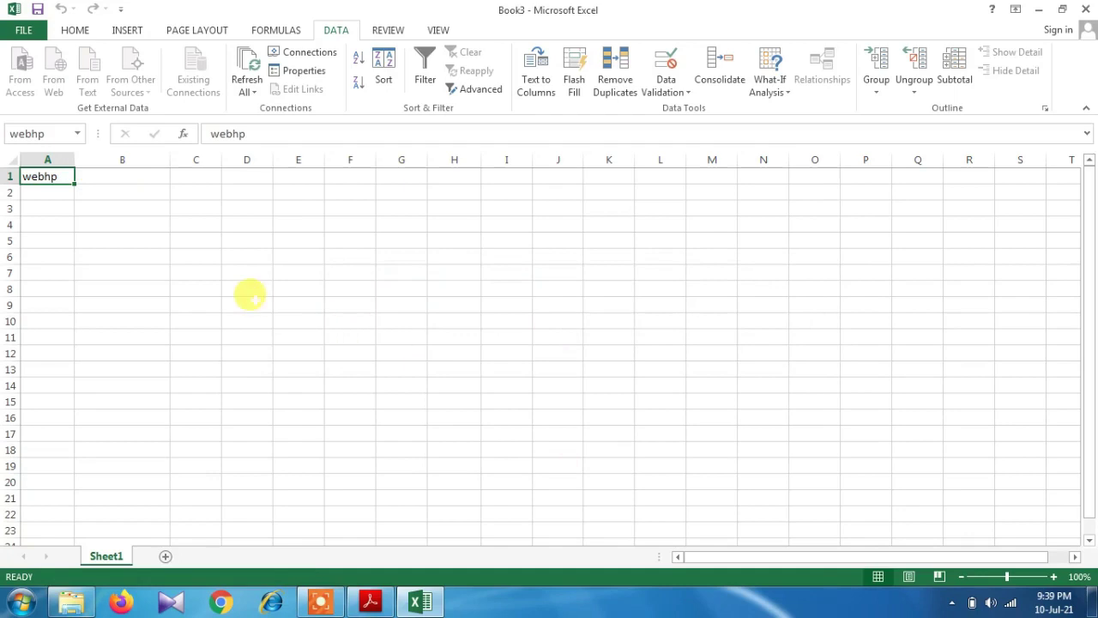
pyautogui.scroll(-8, 183, 314)
pyautogui.scroll(7, 186, 317)
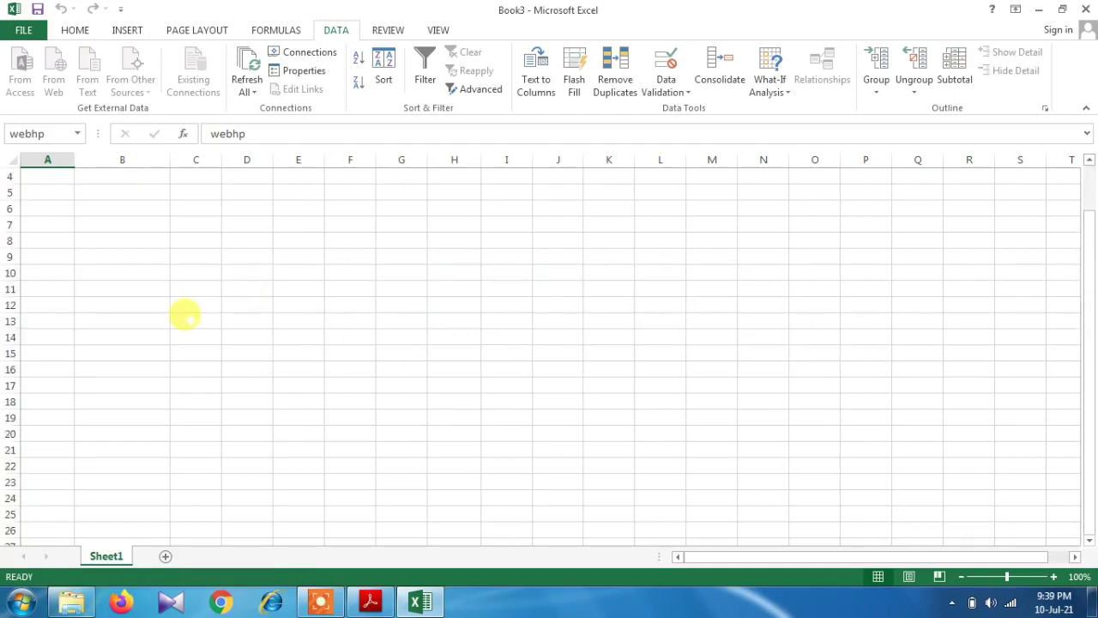
pyautogui.scroll(1, 185, 317)
pyautogui.click(39, 175)
pyautogui.click(86, 254)
pyautogui.click(40, 176)
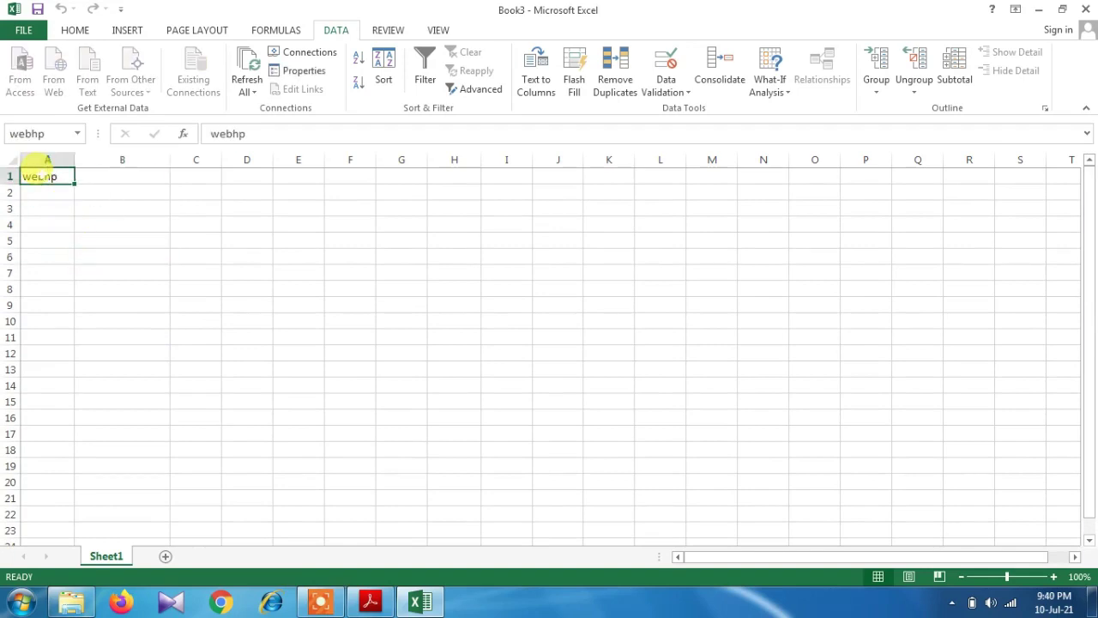
pyautogui.press('Delete')
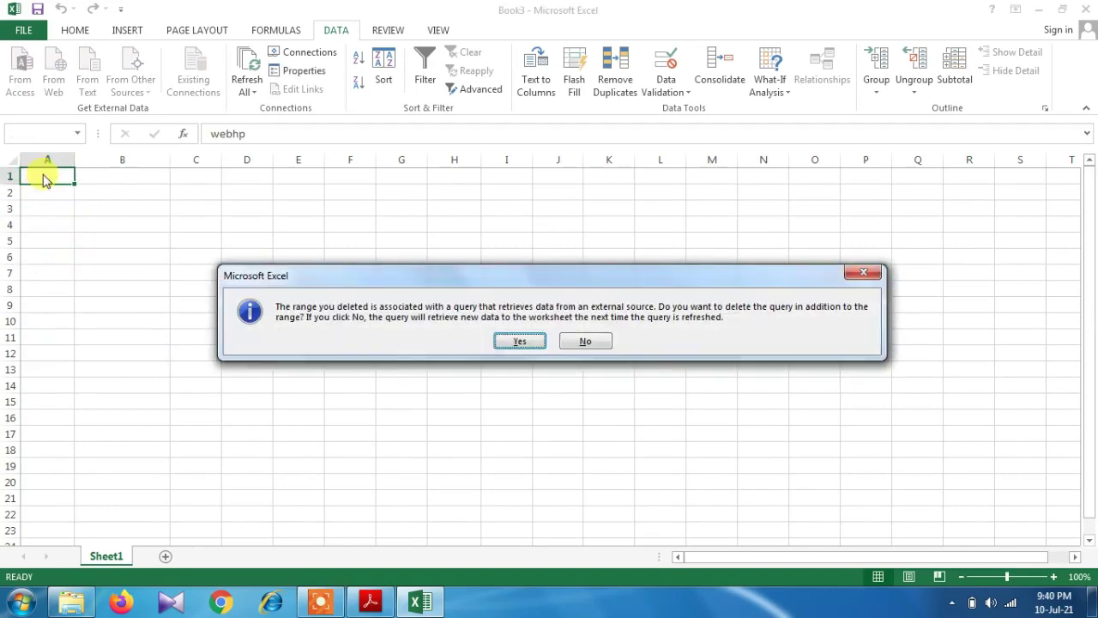
pyautogui.click(519, 341)
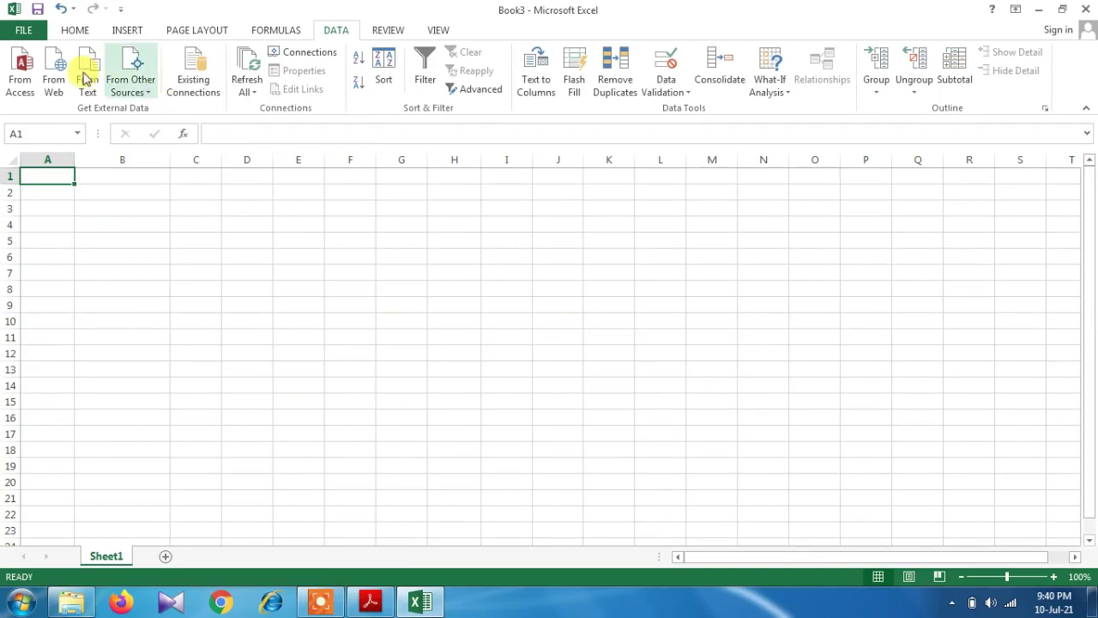
# Run a From Web query on the Google page and place its content at A1 of the existing sheet.
pyautogui.click(54, 75)
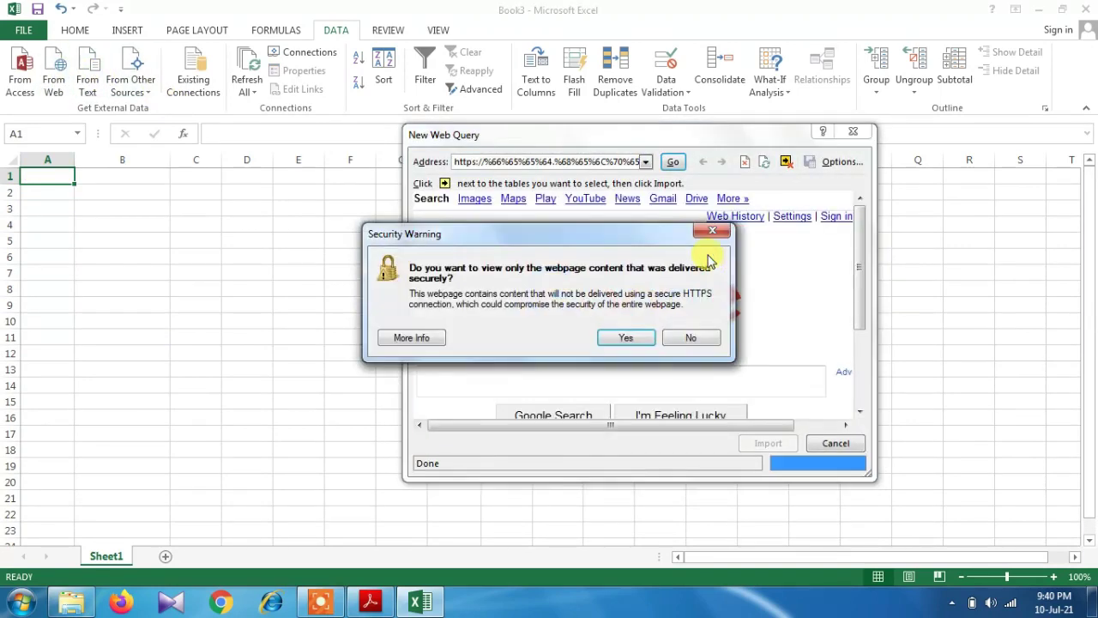
pyautogui.click(635, 341)
pyautogui.click(768, 444)
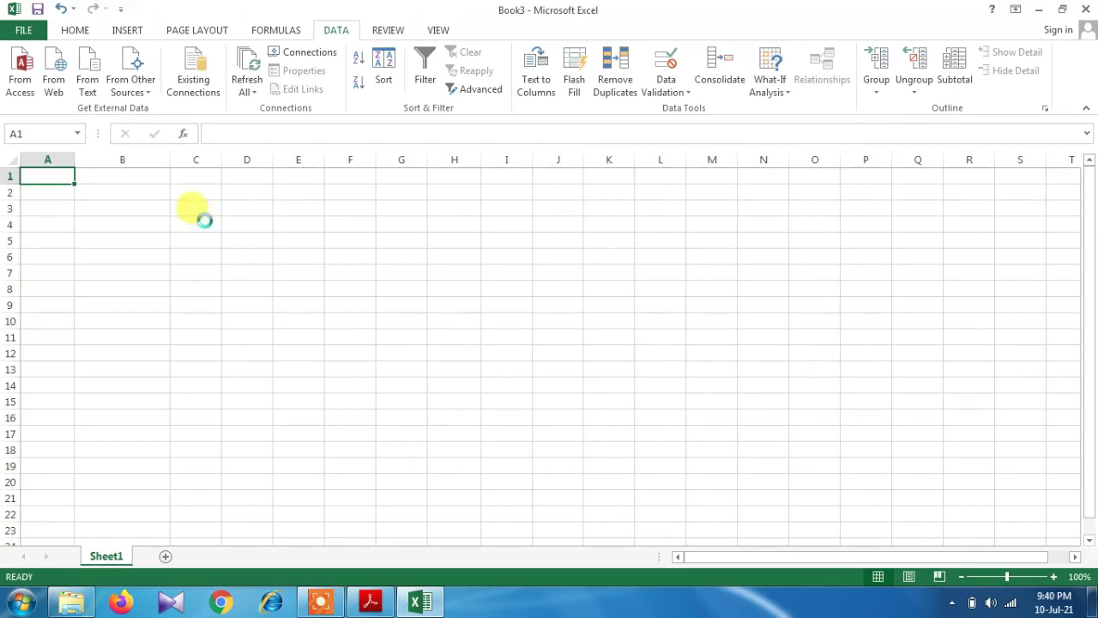
pyautogui.click(639, 355)
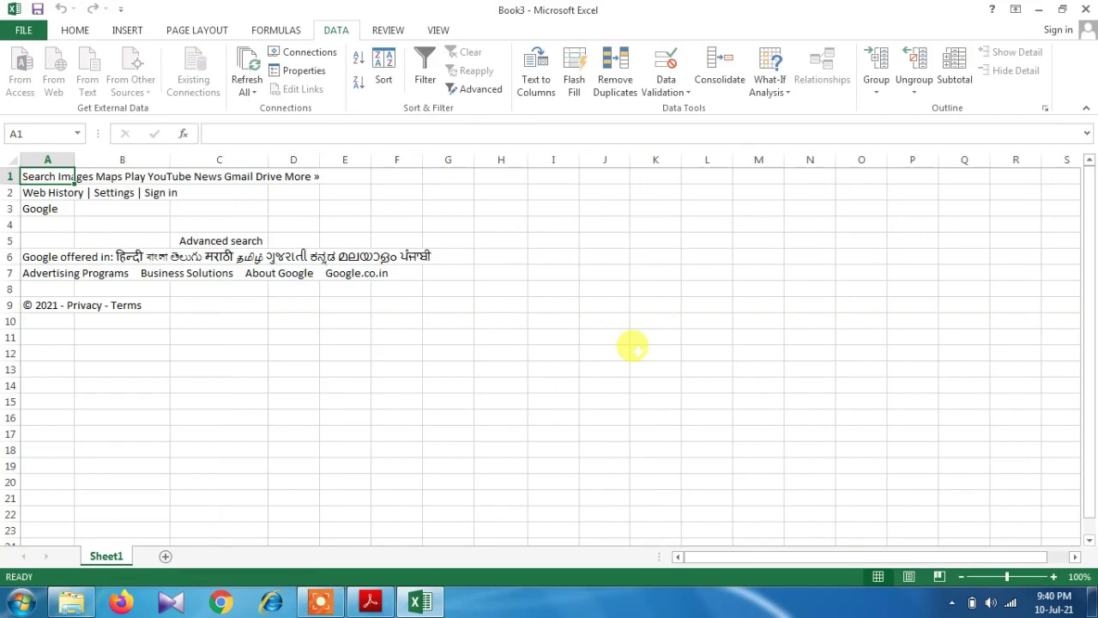
# Clear the imported Google content in A1:G18, delete its web query, and reselect A1.
pyautogui.click(459, 382)
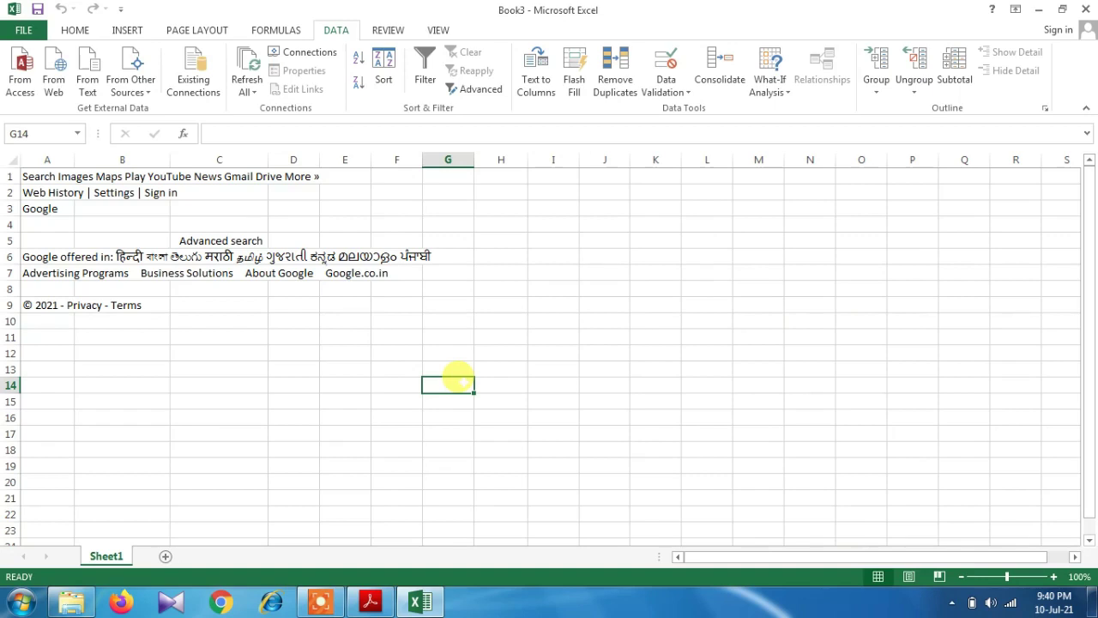
pyautogui.moveTo(447, 448); pyautogui.dragTo(42, 175)
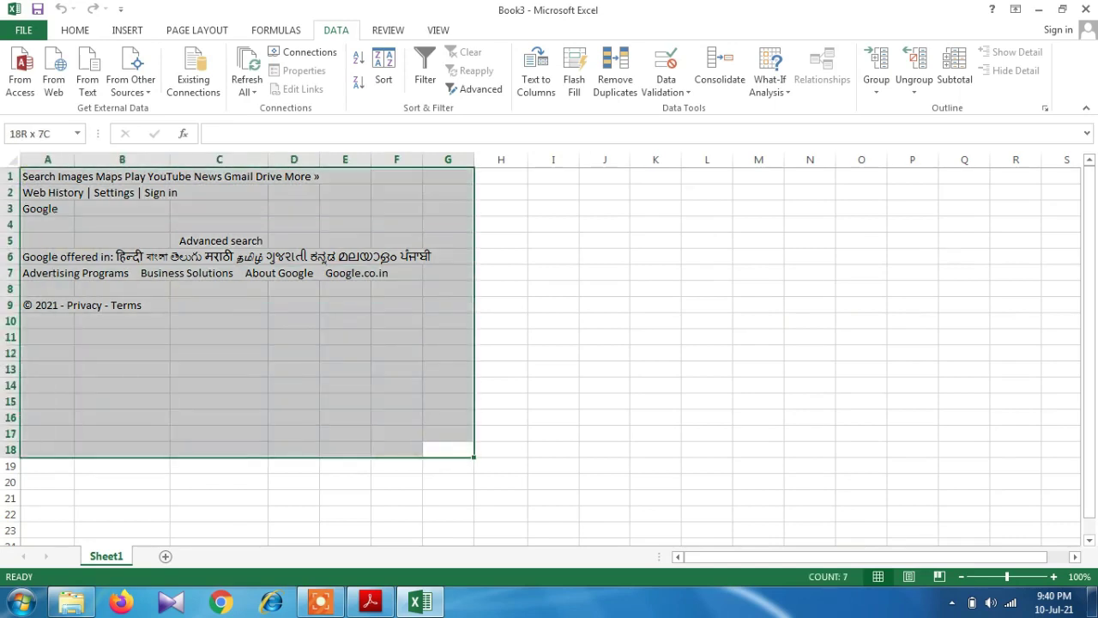
pyautogui.press('Delete')
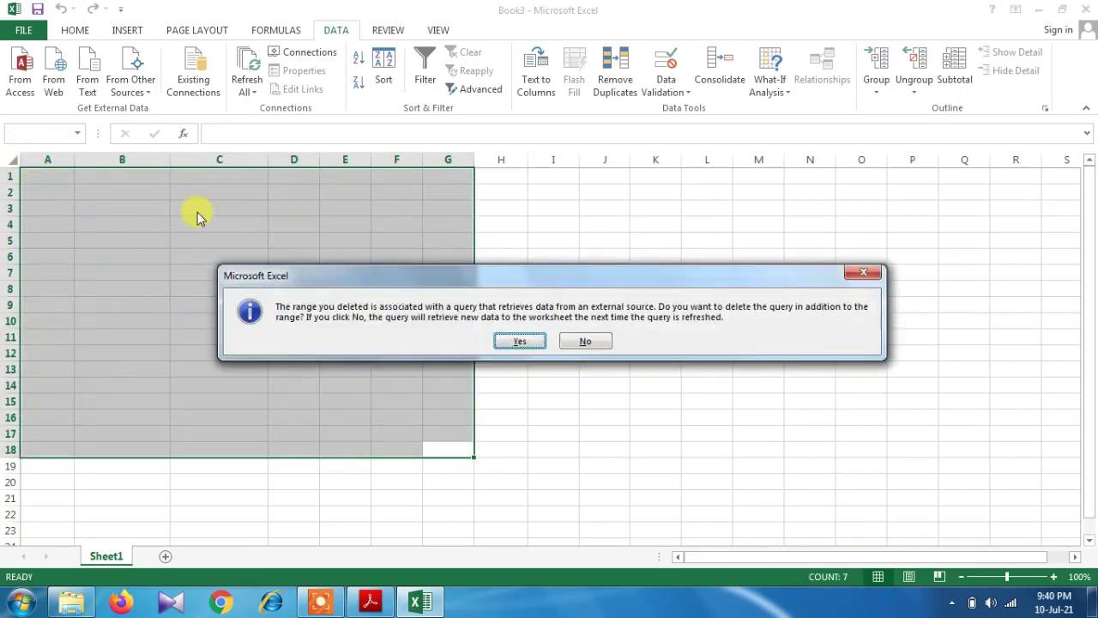
pyautogui.click(520, 341)
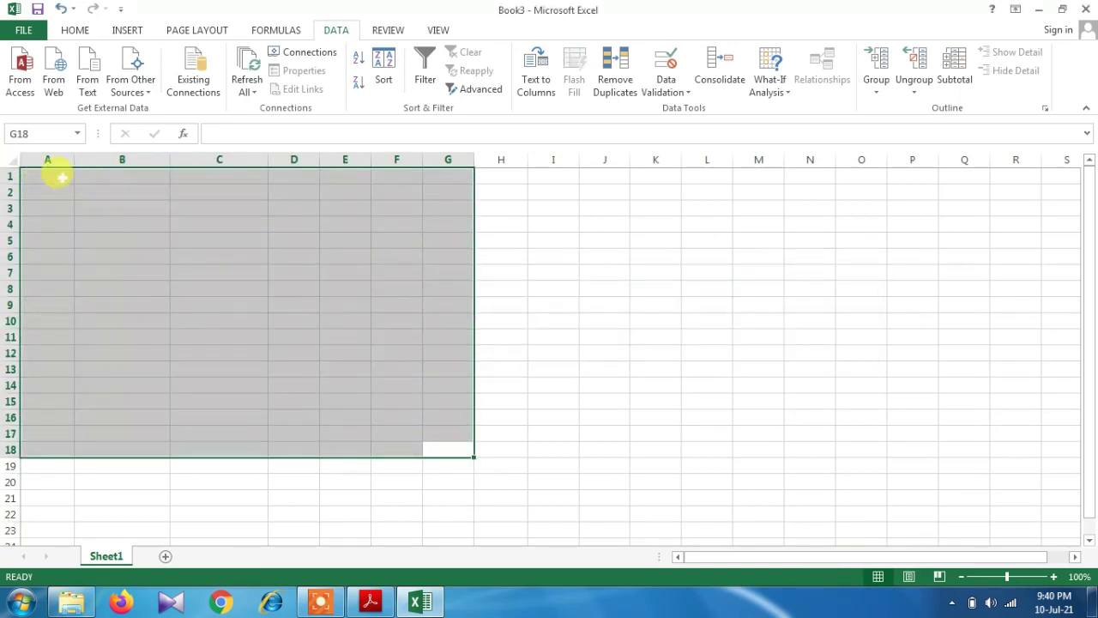
pyautogui.click(62, 178)
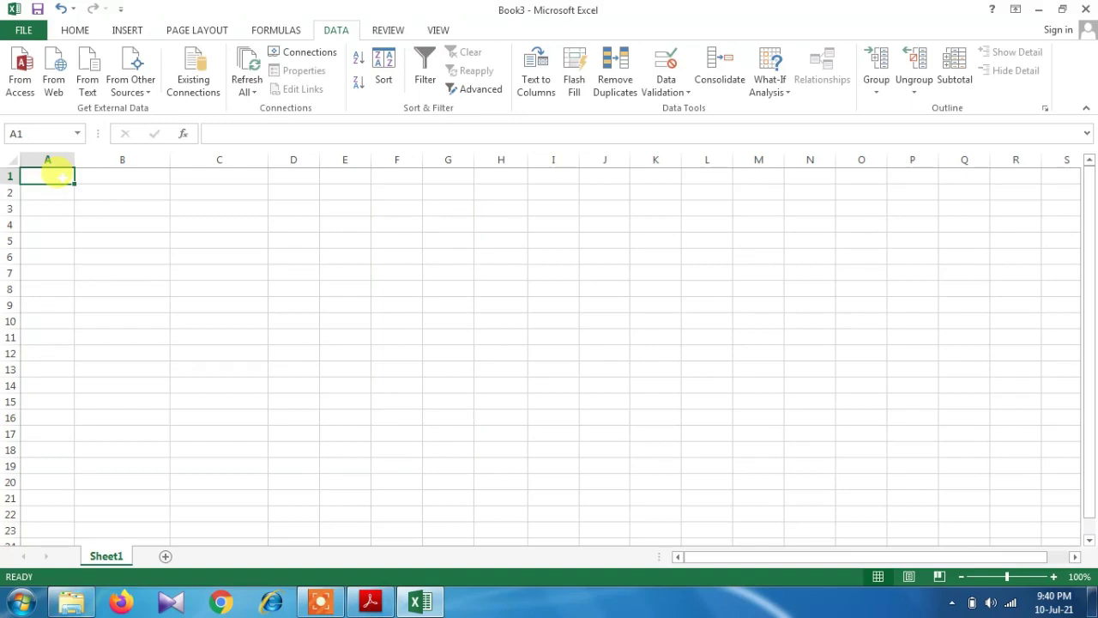
pyautogui.click(21, 73)
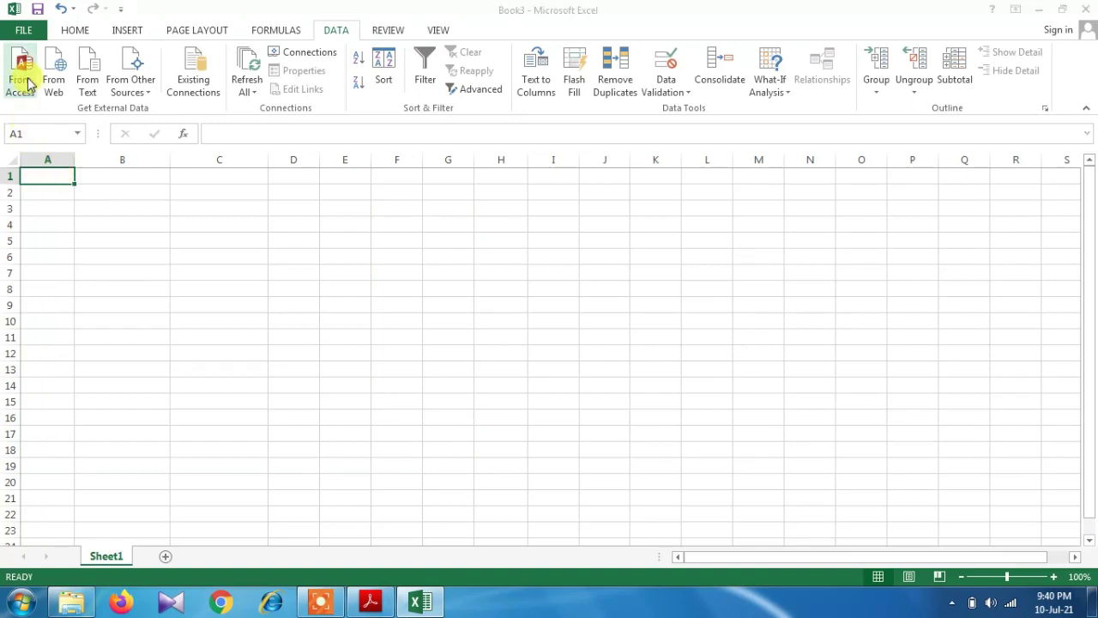
# Import the Abc Access database table from Documents into A1 of the existing worksheet.
pyautogui.moveTo(537, 142); pyautogui.dragTo(537, 233)
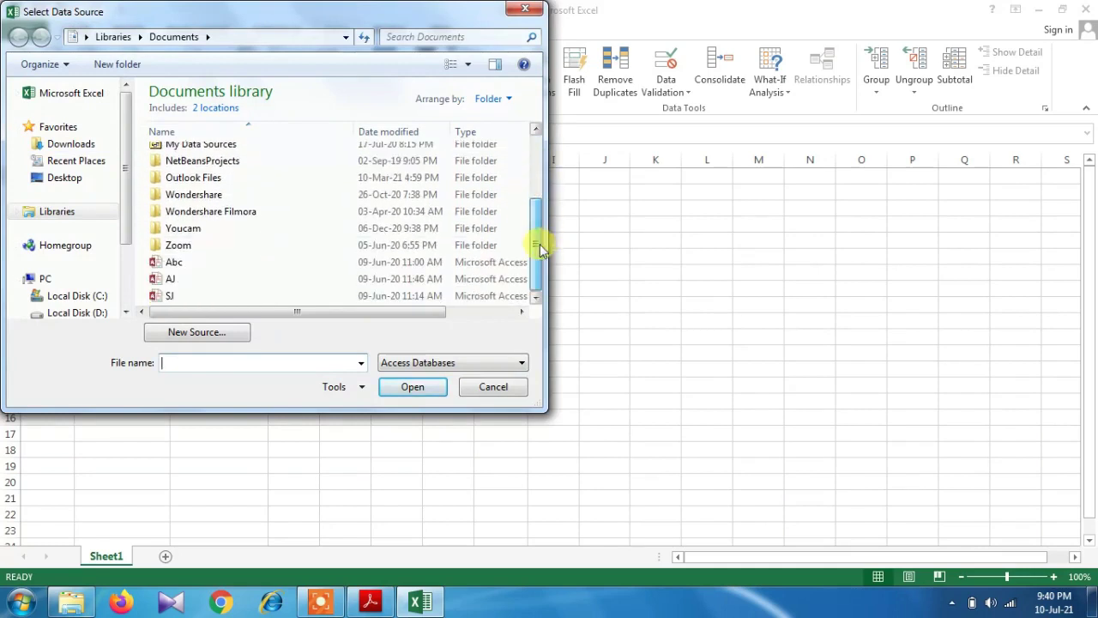
pyautogui.click(205, 270)
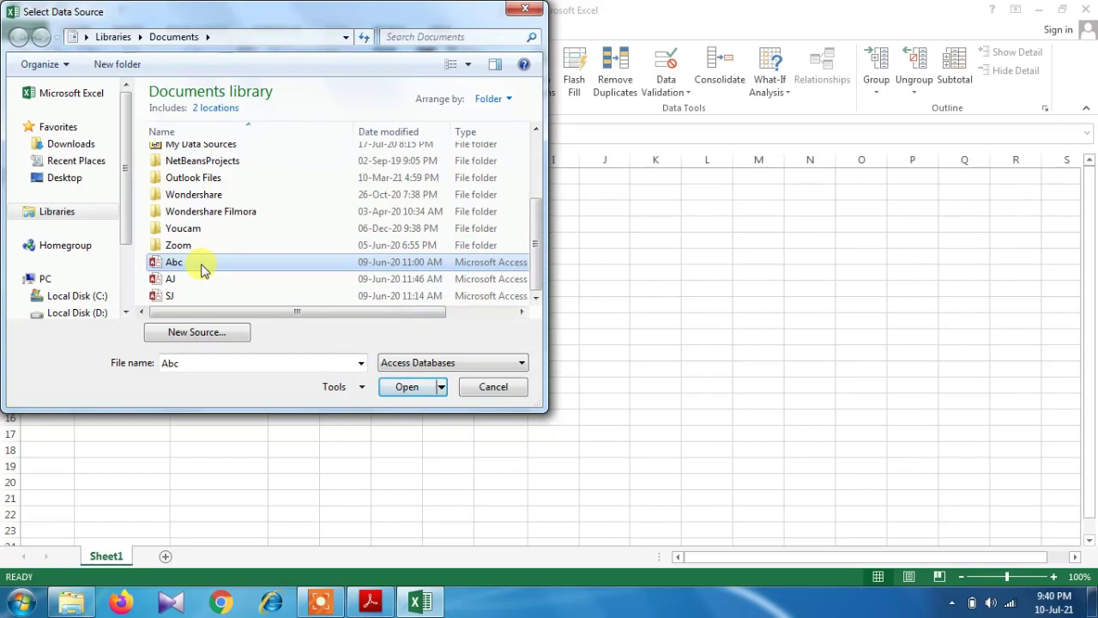
pyautogui.click(418, 387)
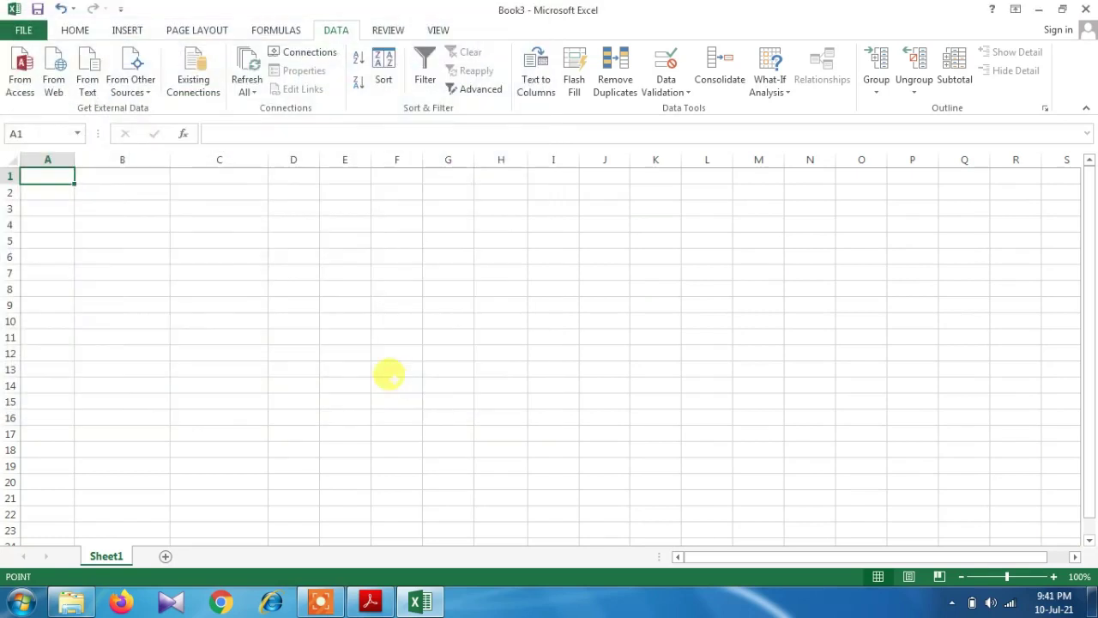
pyautogui.click(652, 390)
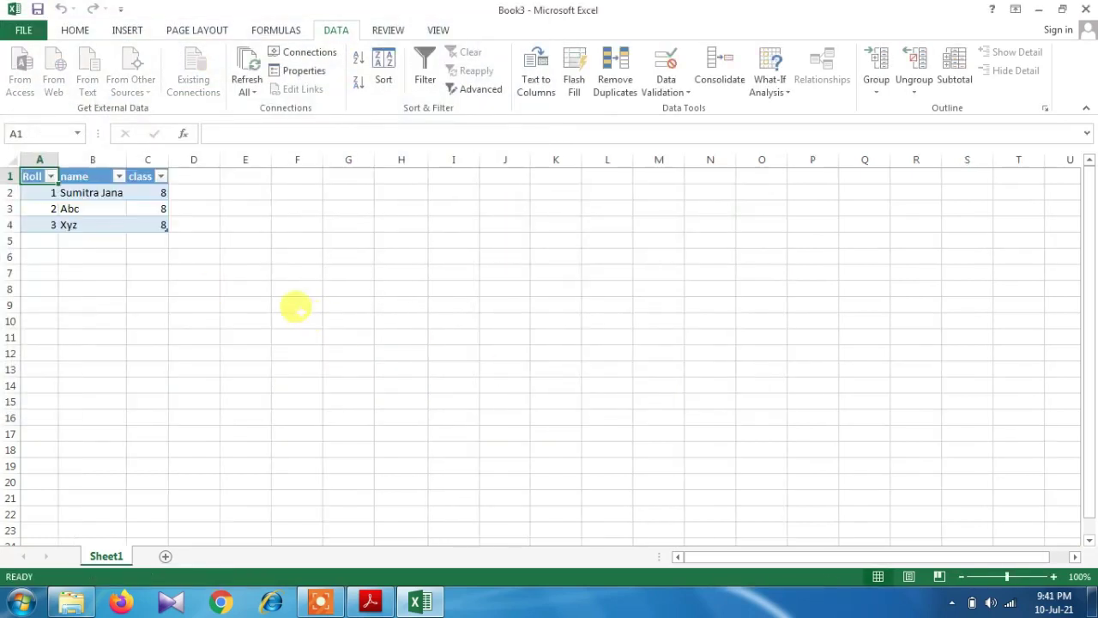
pyautogui.click(225, 363)
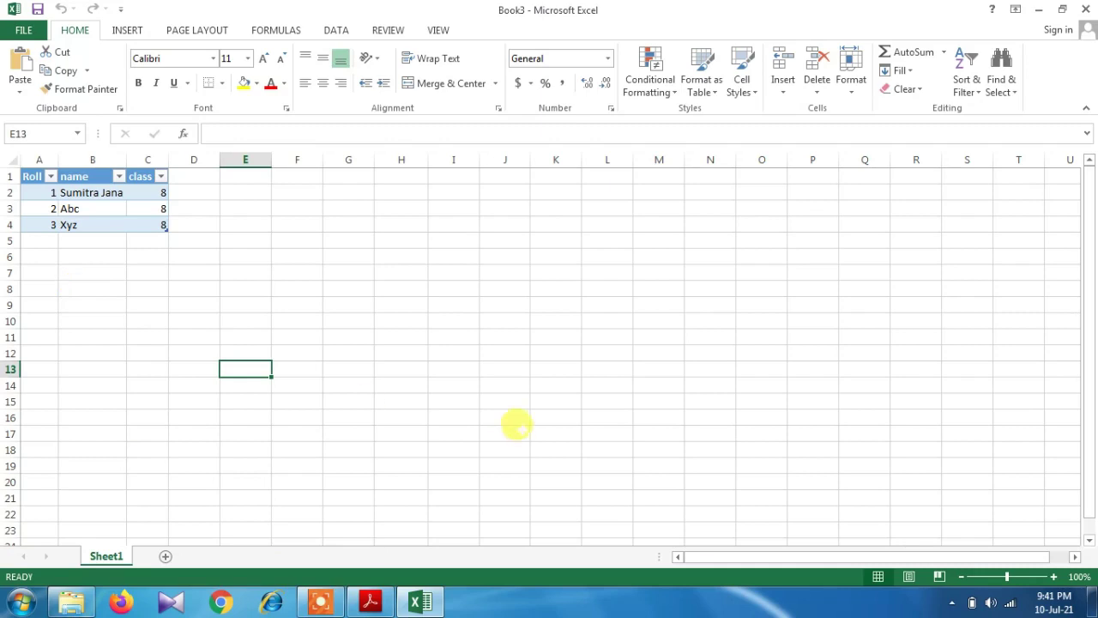
# Delete the imported Abc table in A1:F12 and remove its Access data query.
pyautogui.moveTo(296, 352); pyautogui.dragTo(5, 120)
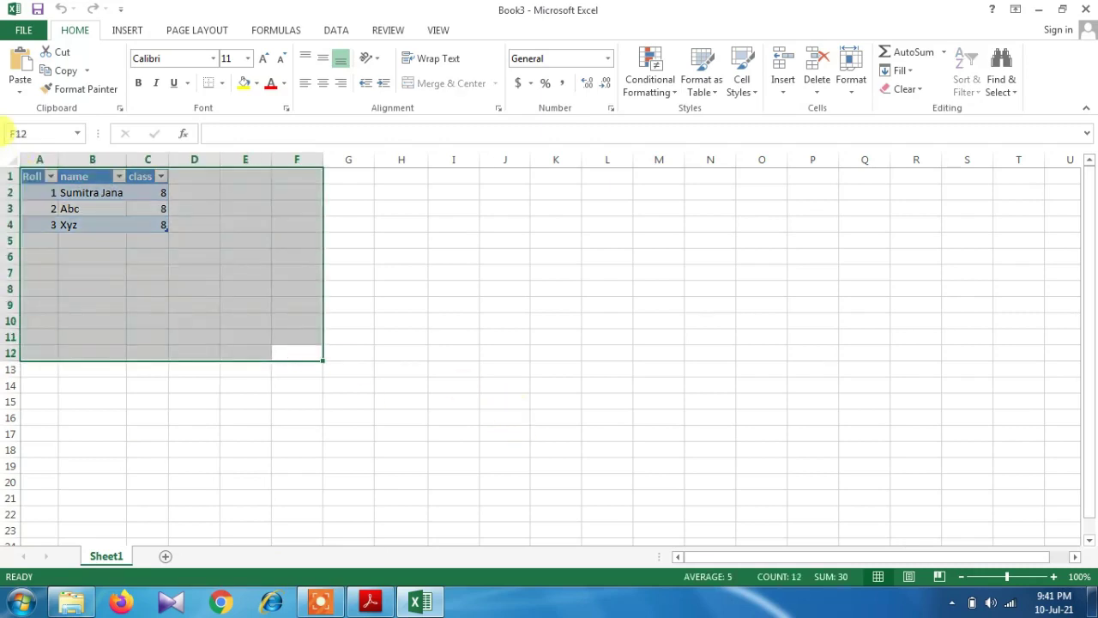
pyautogui.press('Delete')
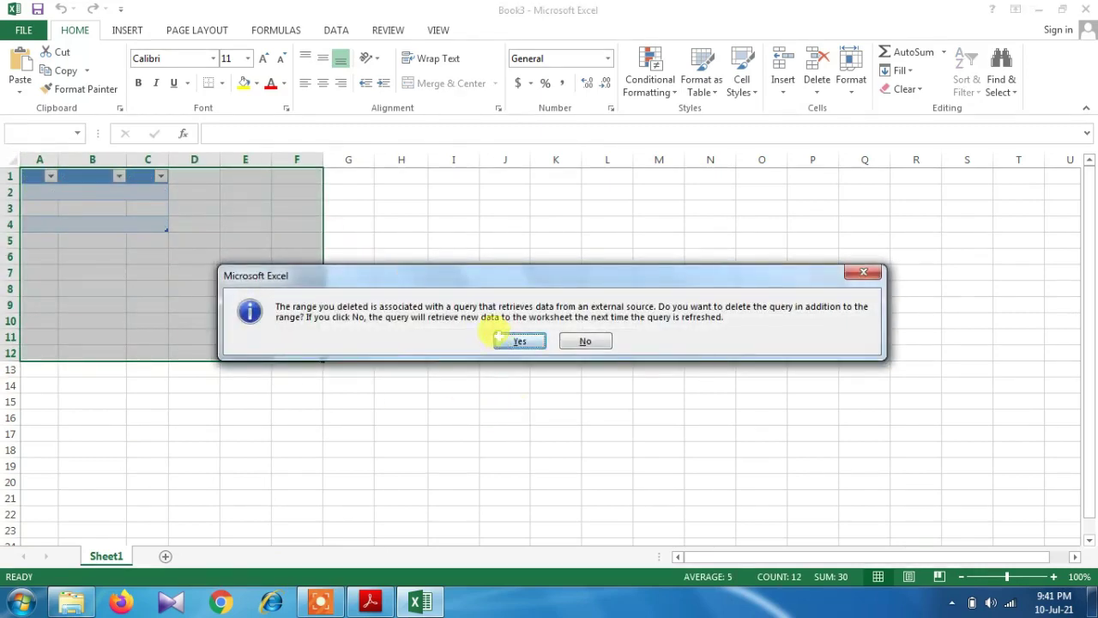
pyautogui.click(506, 340)
pyautogui.click(518, 351)
pyautogui.click(233, 287)
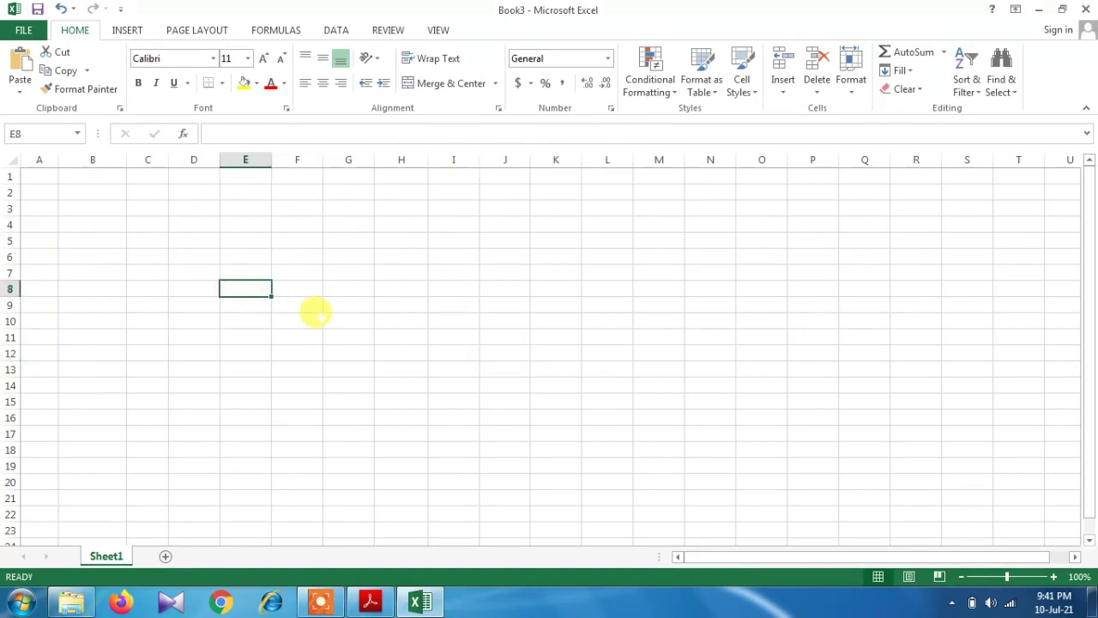